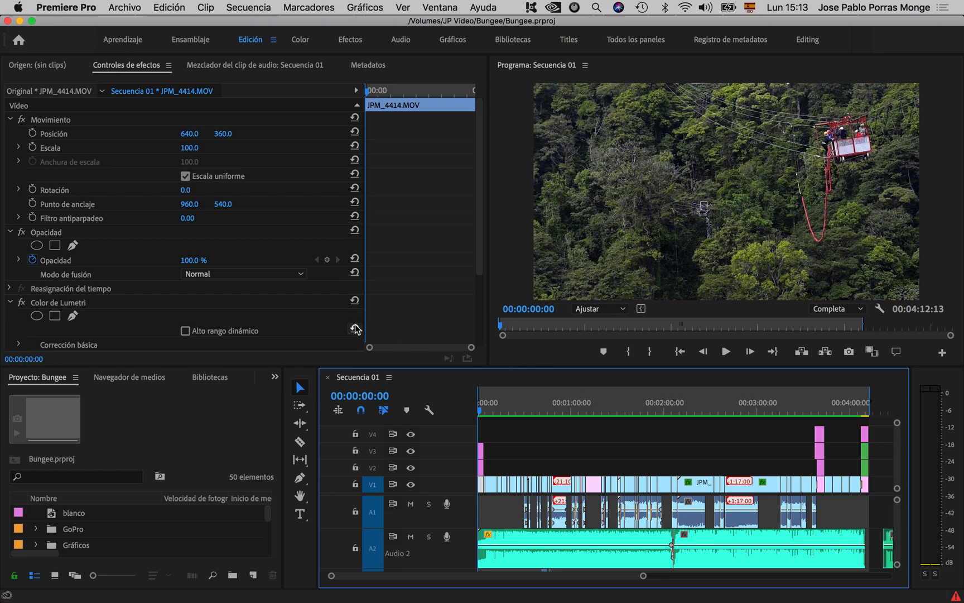
{"action": "left_click", "coordinate": [167, 8]}
{"action": "mouse_move", "coordinate": [122, 6]}
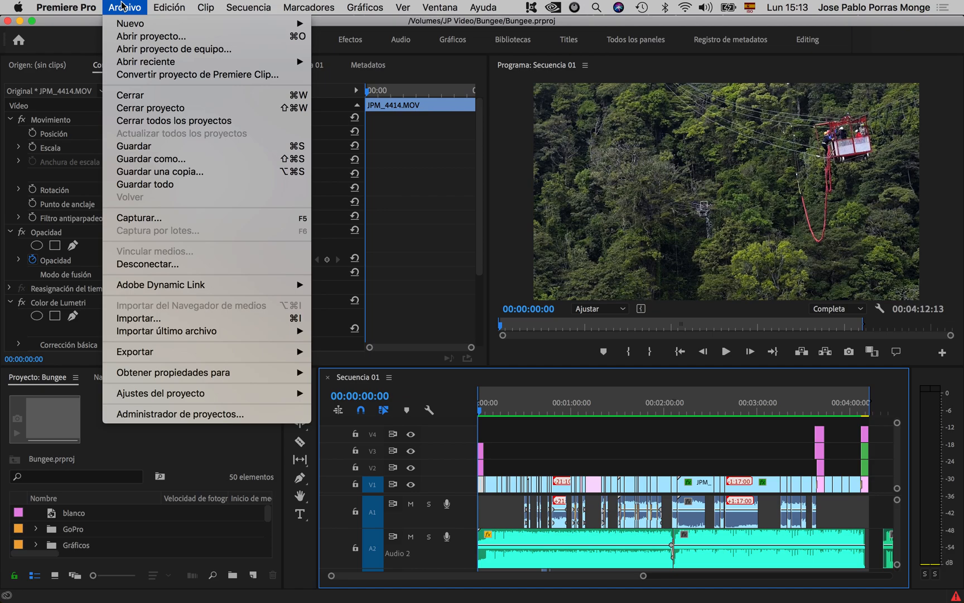
{"action": "mouse_move", "coordinate": [187, 351]}
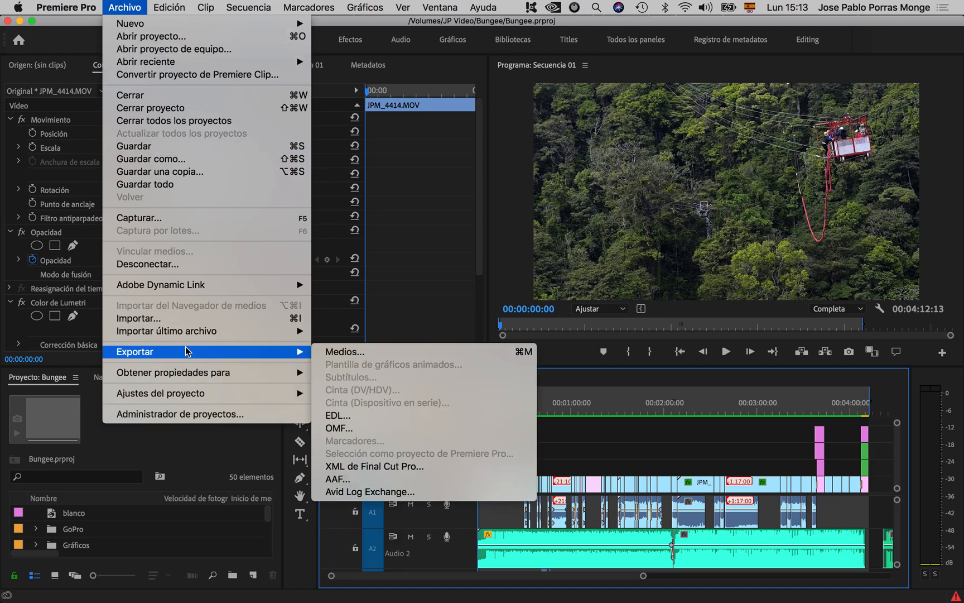
{"action": "left_click", "coordinate": [357, 353]}
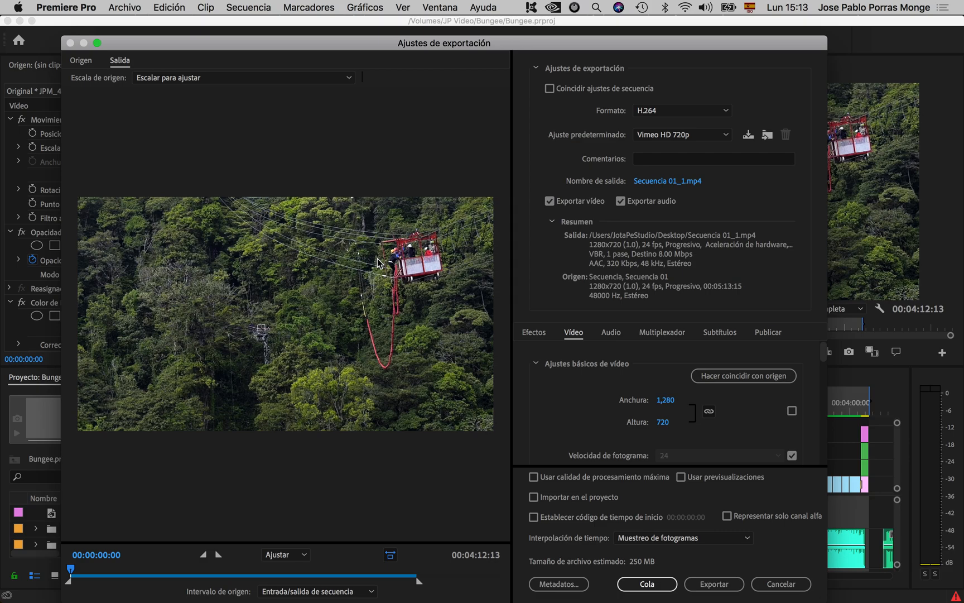
{"action": "left_click", "coordinate": [782, 584]}
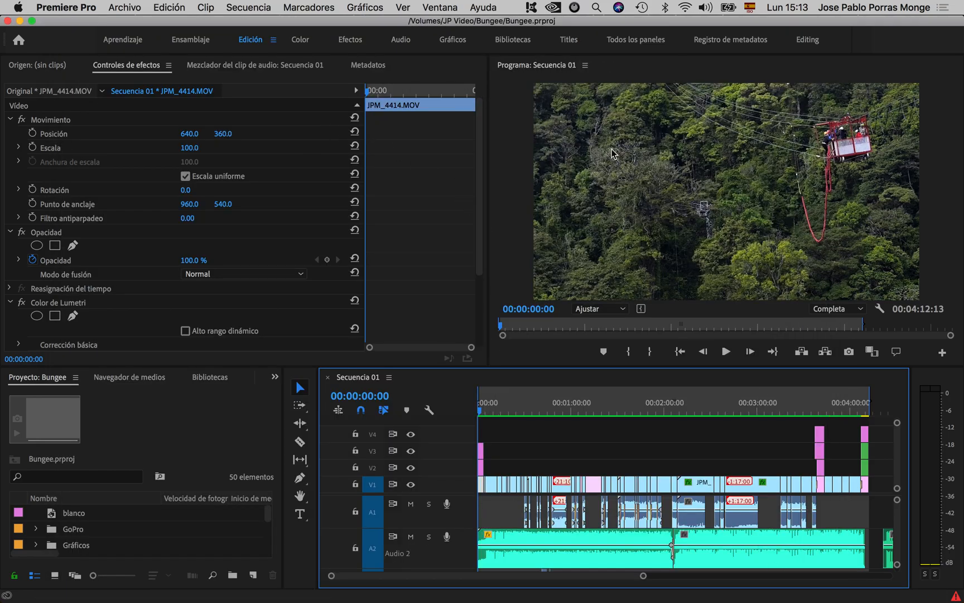
Compare the export options available with the Bungee project panel active and with the Secuencia 01 timeline active.
{"action": "left_click", "coordinate": [658, 68]}
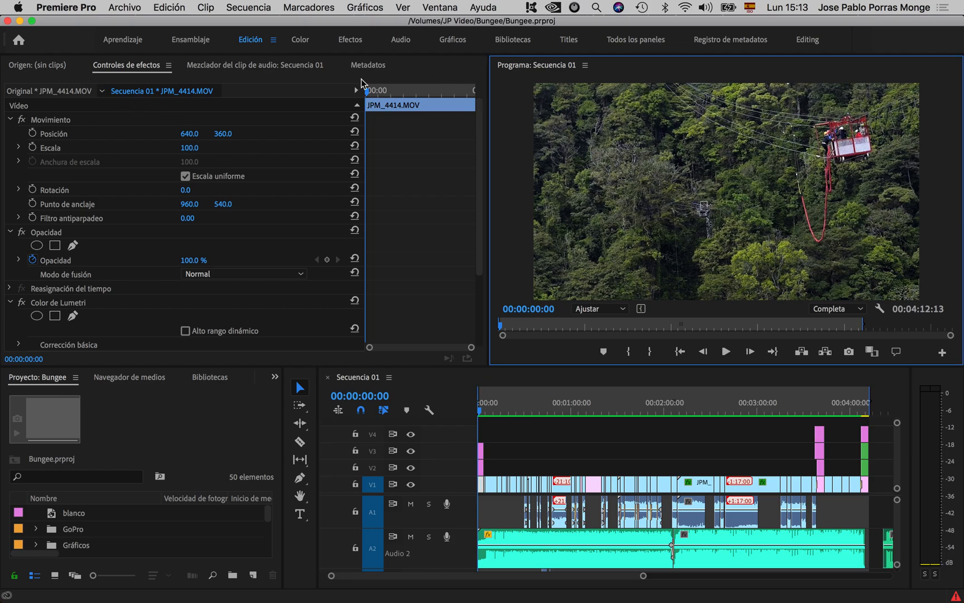
{"action": "left_click", "coordinate": [35, 379]}
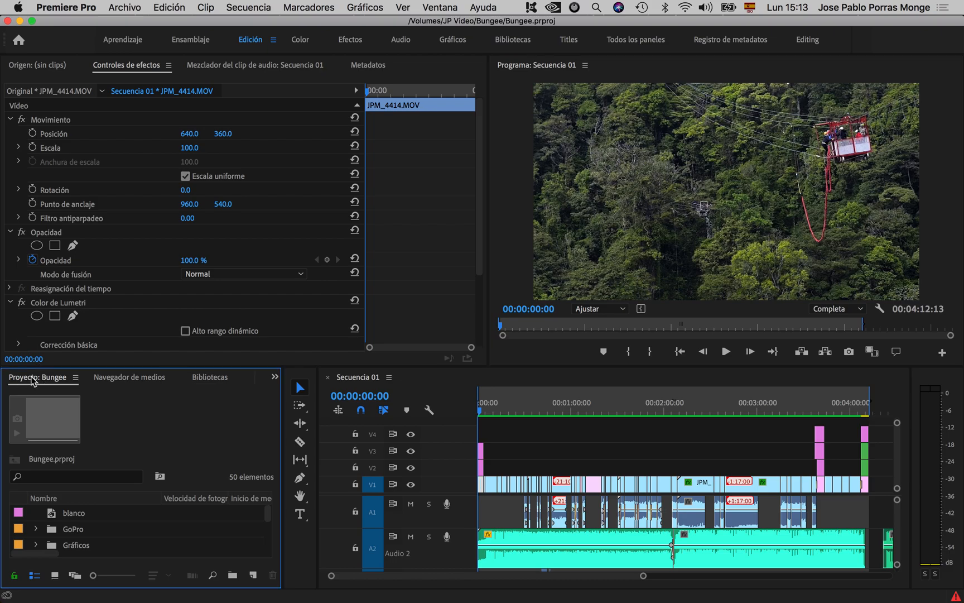
{"action": "left_click", "coordinate": [115, 6]}
{"action": "mouse_move", "coordinate": [169, 355]}
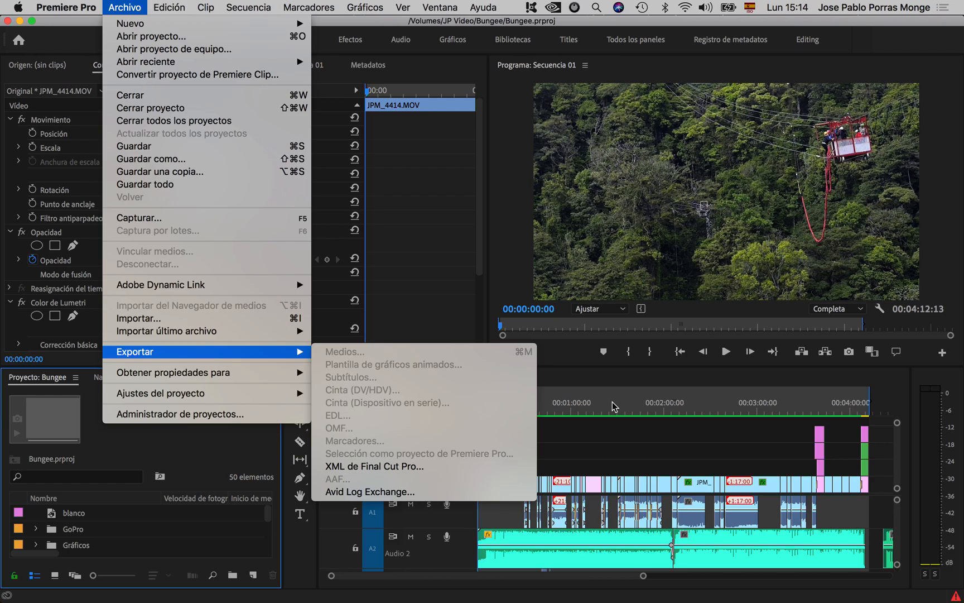
{"action": "left_click", "coordinate": [570, 374]}
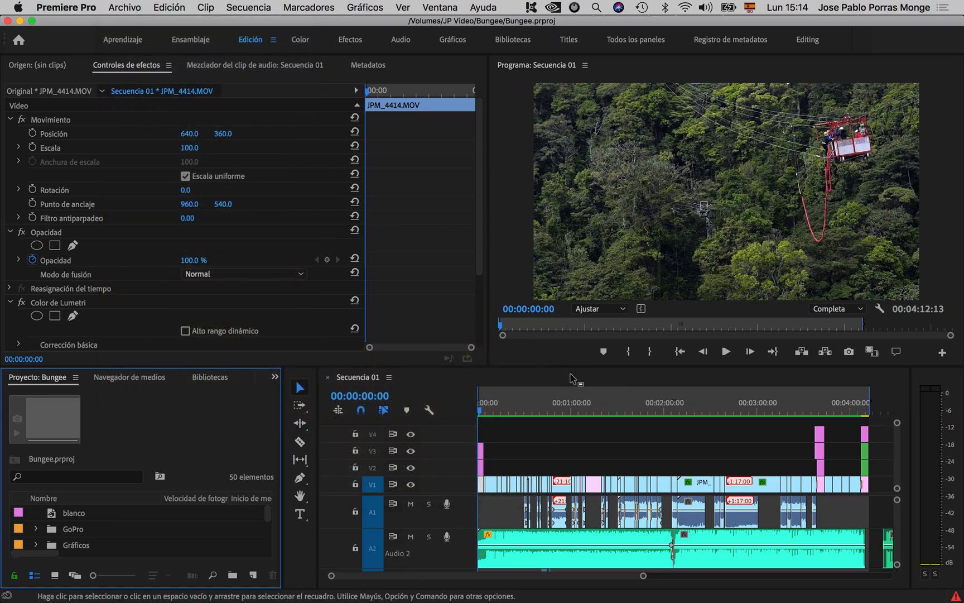
{"action": "left_click", "coordinate": [441, 381]}
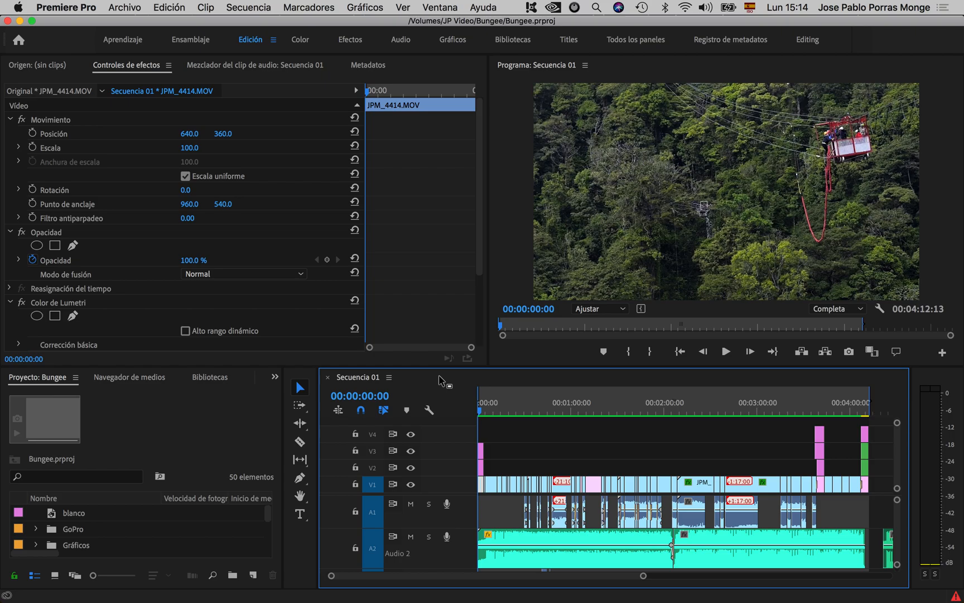
{"action": "left_click", "coordinate": [125, 8]}
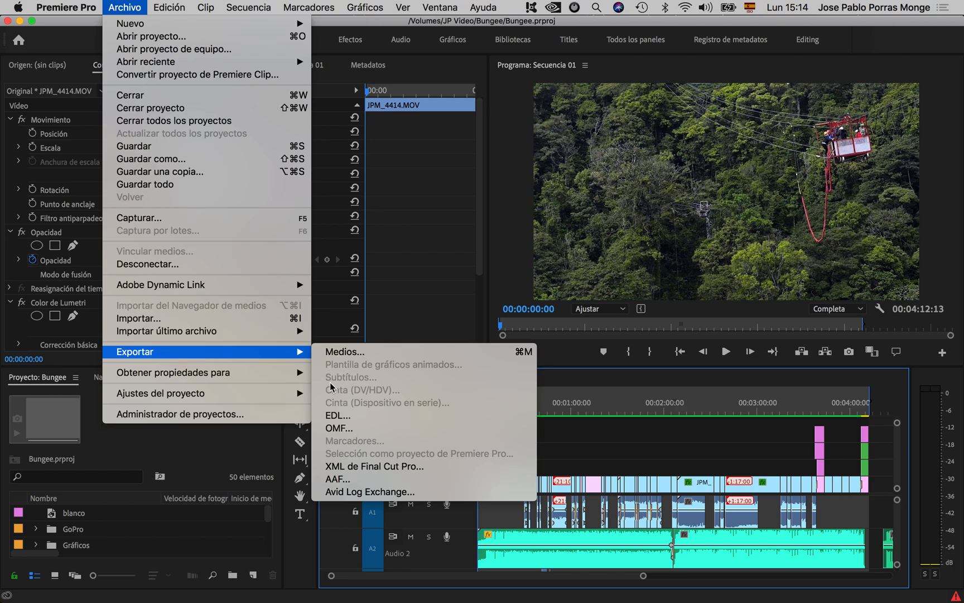
{"action": "left_click", "coordinate": [678, 454]}
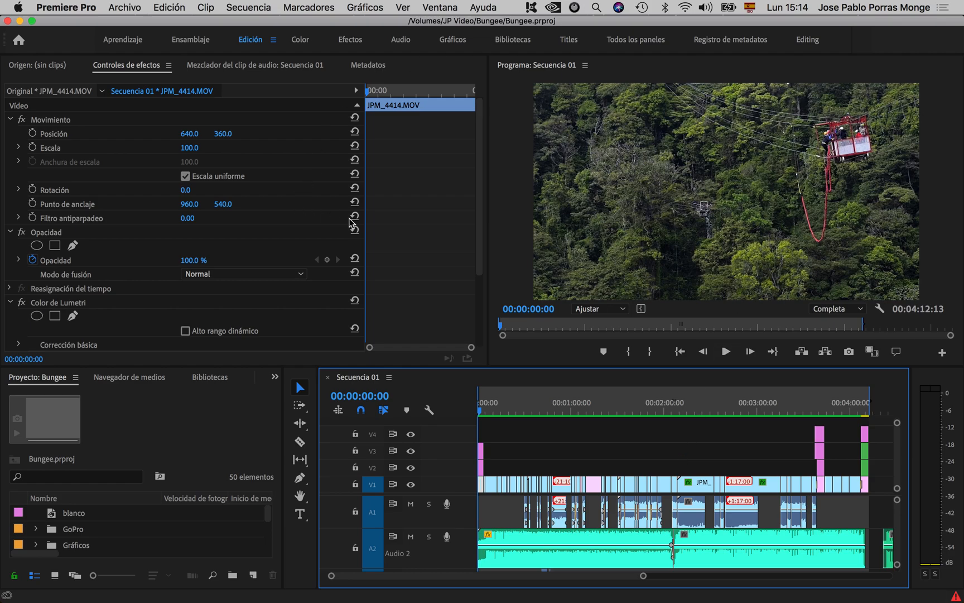
Make the Secuencia 01 timeline active and open its media export settings.
{"action": "left_click", "coordinate": [663, 72]}
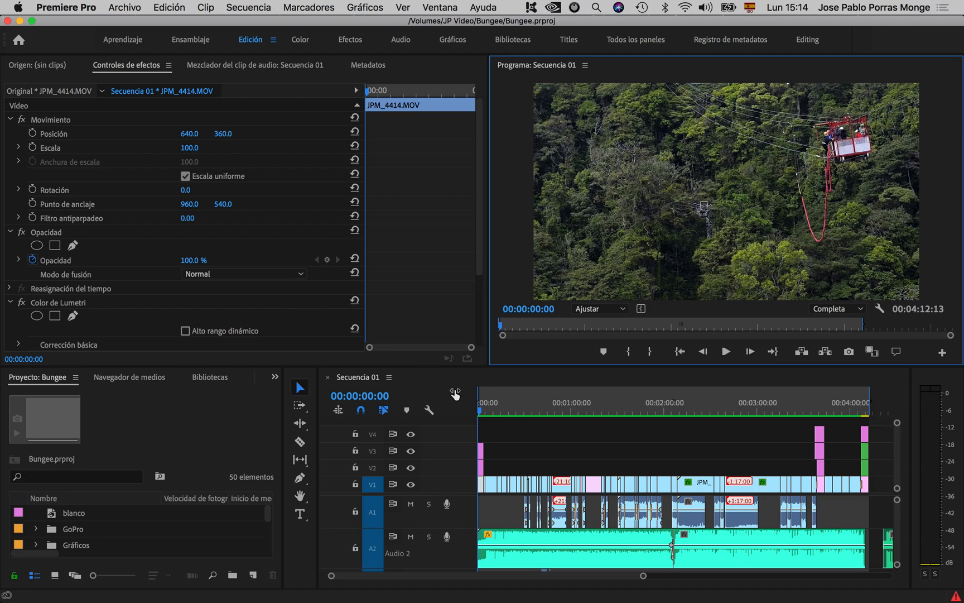
{"action": "left_click", "coordinate": [434, 377]}
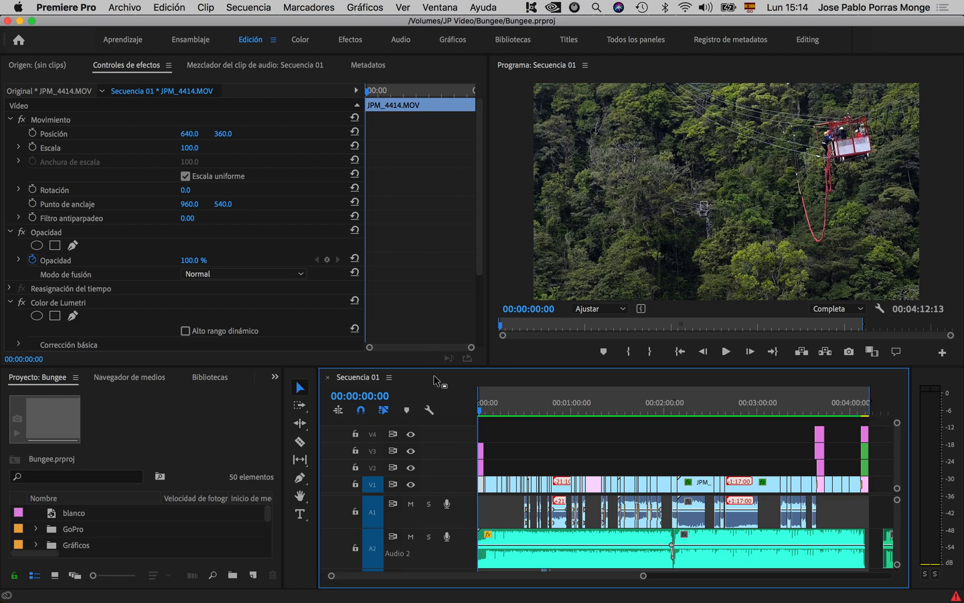
{"action": "left_click", "coordinate": [125, 8]}
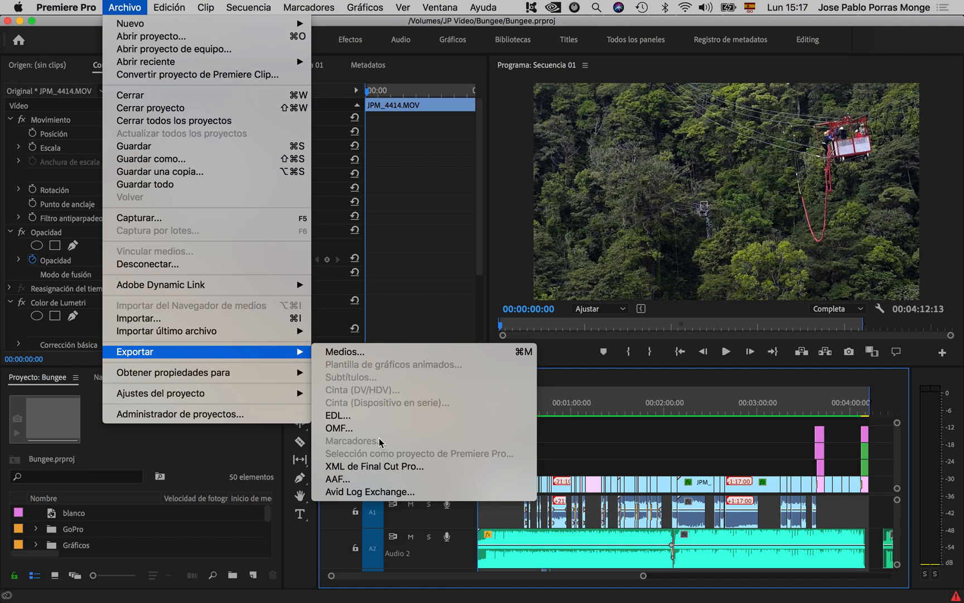
{"action": "left_click", "coordinate": [343, 352]}
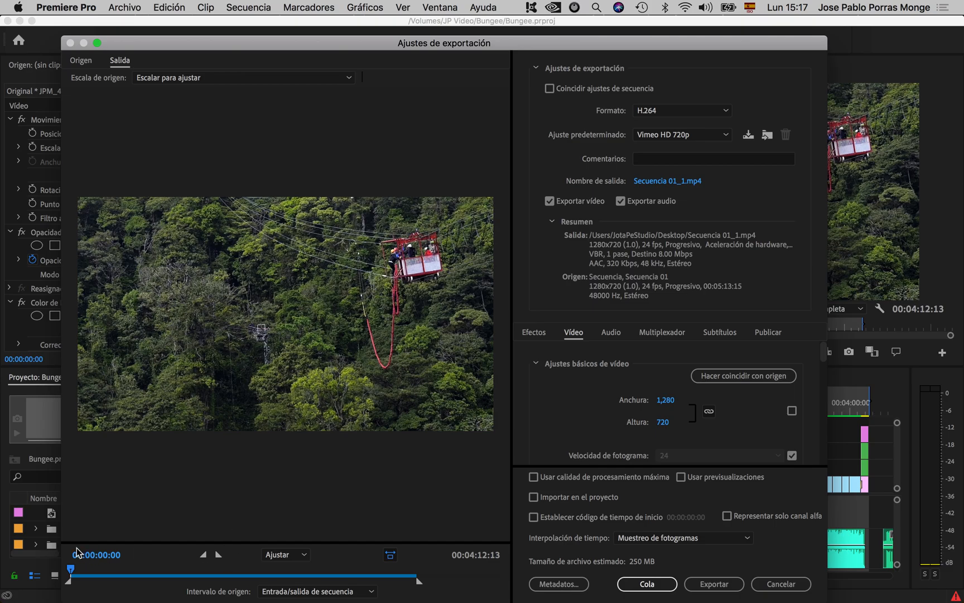
Preview the sequence at 00:00:08:05 in the source and output views, and the output at 00:01:12:07.
{"action": "left_click_drag", "start_coordinate": [69, 568], "coordinate": [82, 541]}
{"action": "left_click", "coordinate": [77, 63]}
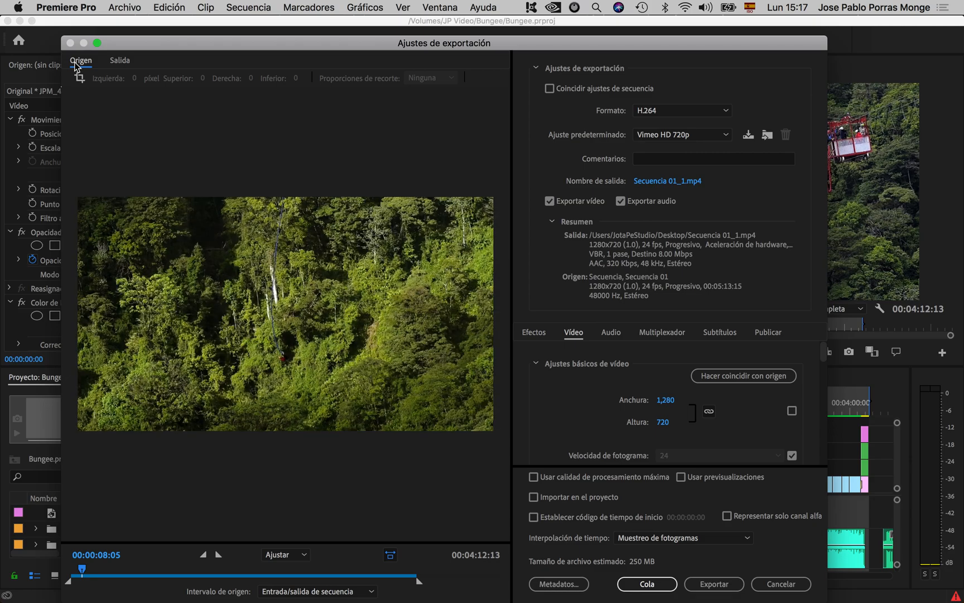
{"action": "left_click", "coordinate": [121, 66]}
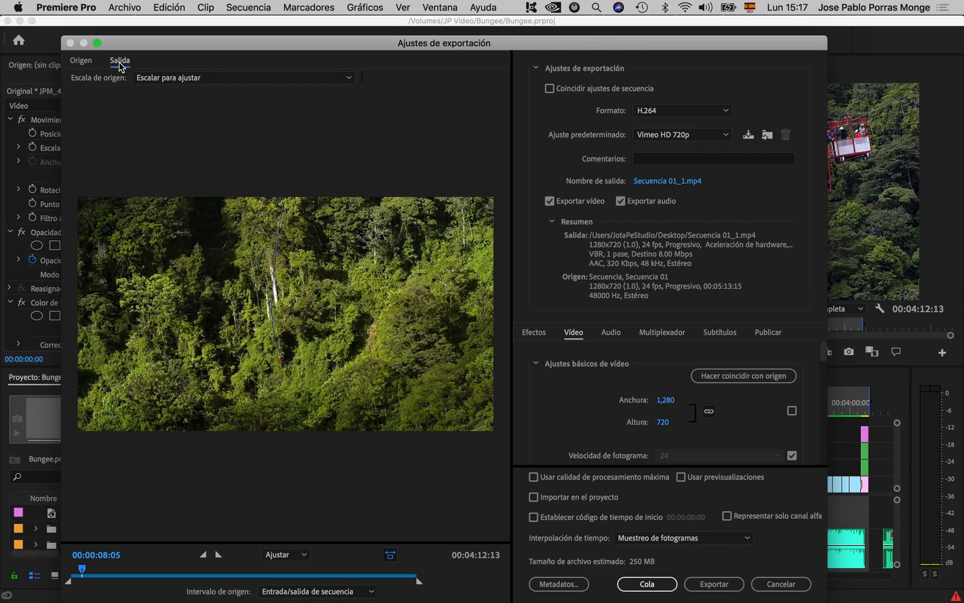
{"action": "left_click_drag", "start_coordinate": [82, 572], "coordinate": [169, 571]}
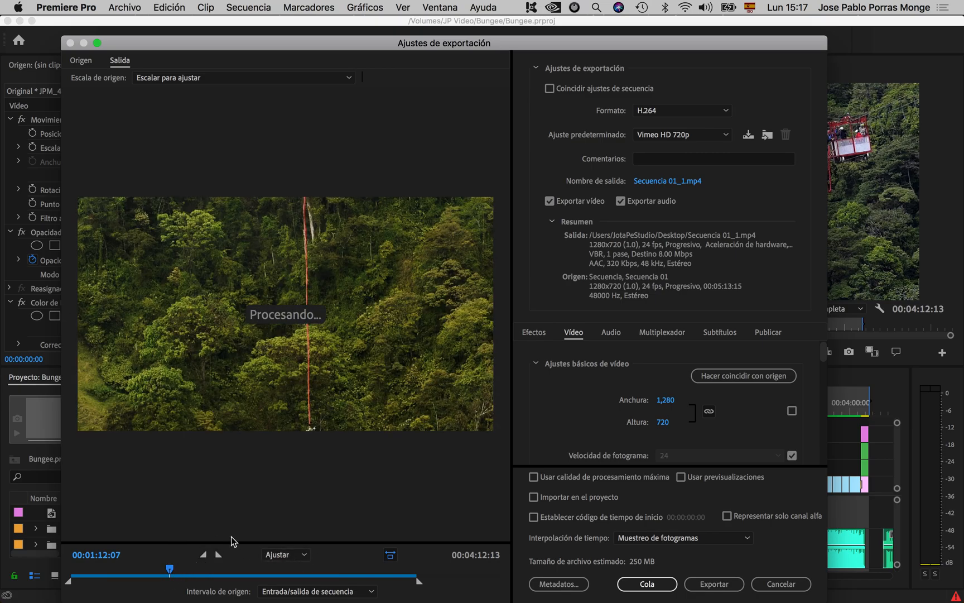
Inspect the export preview at 100% zoom and return it to the Ajustar zoom level.
{"action": "left_click", "coordinate": [305, 555]}
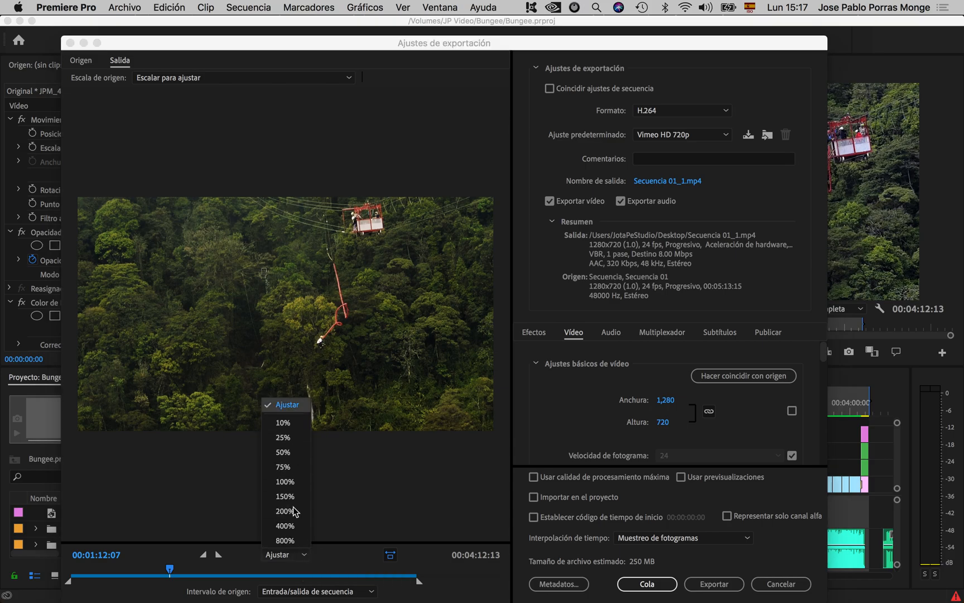
{"action": "left_click", "coordinate": [288, 481]}
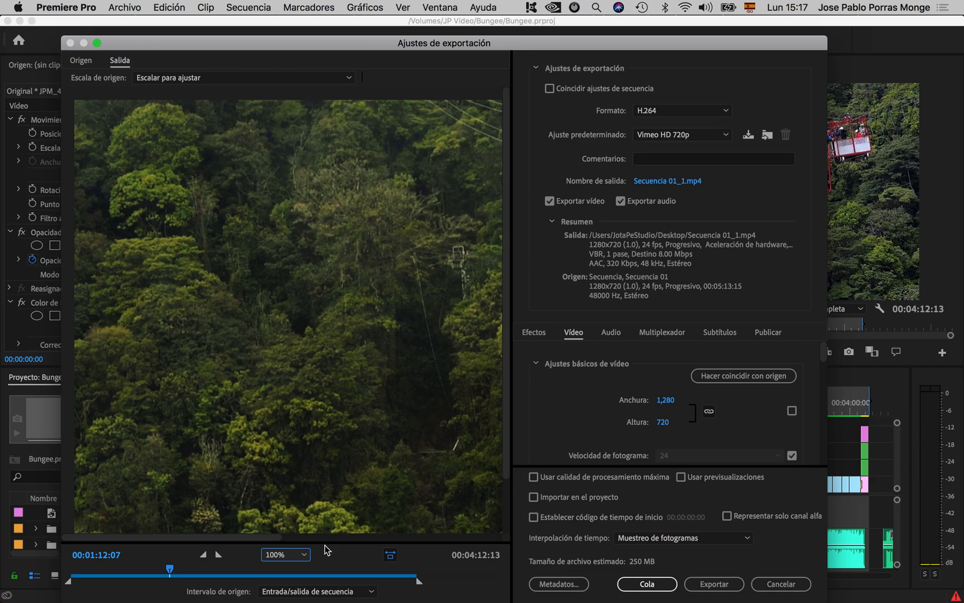
{"action": "left_click", "coordinate": [305, 558]}
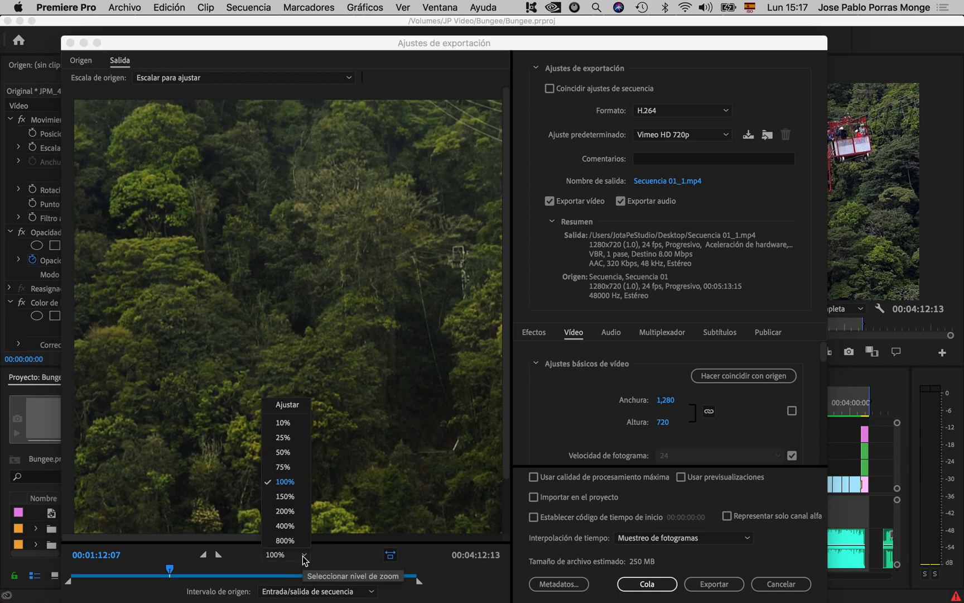
{"action": "left_click", "coordinate": [288, 405]}
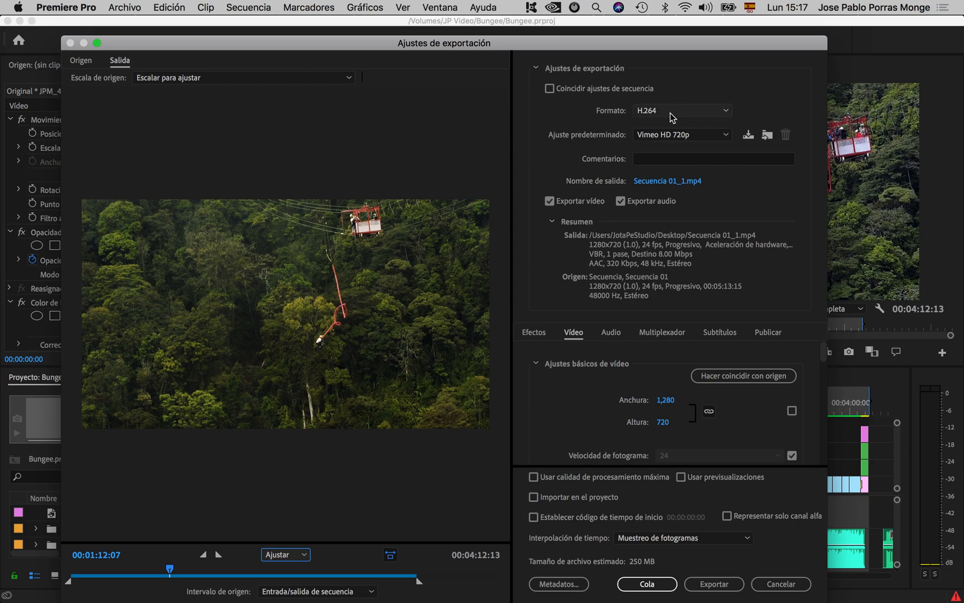
Set the export format to QuickTime with the Apple ProRes 422 HQ preset.
{"action": "left_click", "coordinate": [723, 114]}
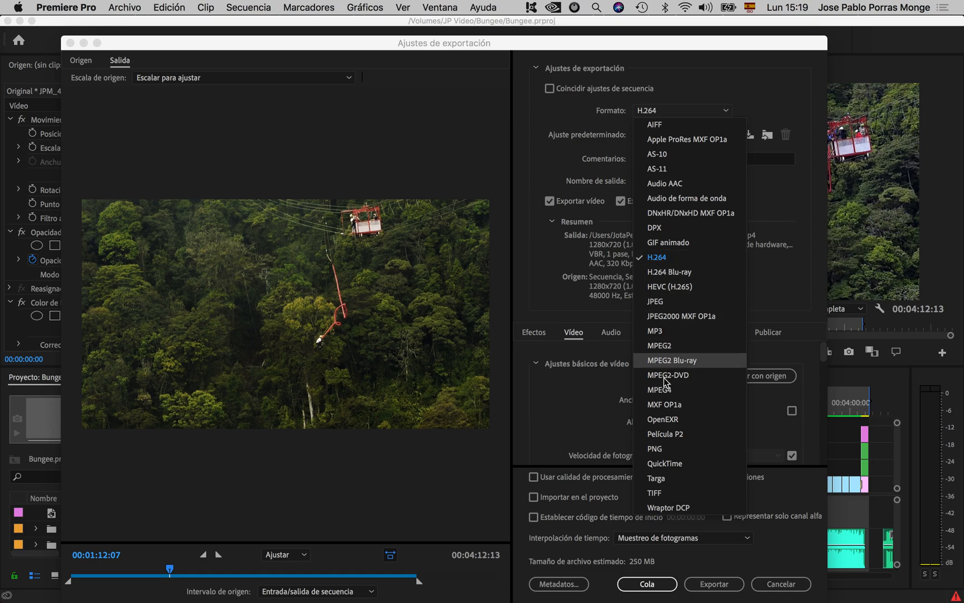
{"action": "left_click", "coordinate": [664, 468]}
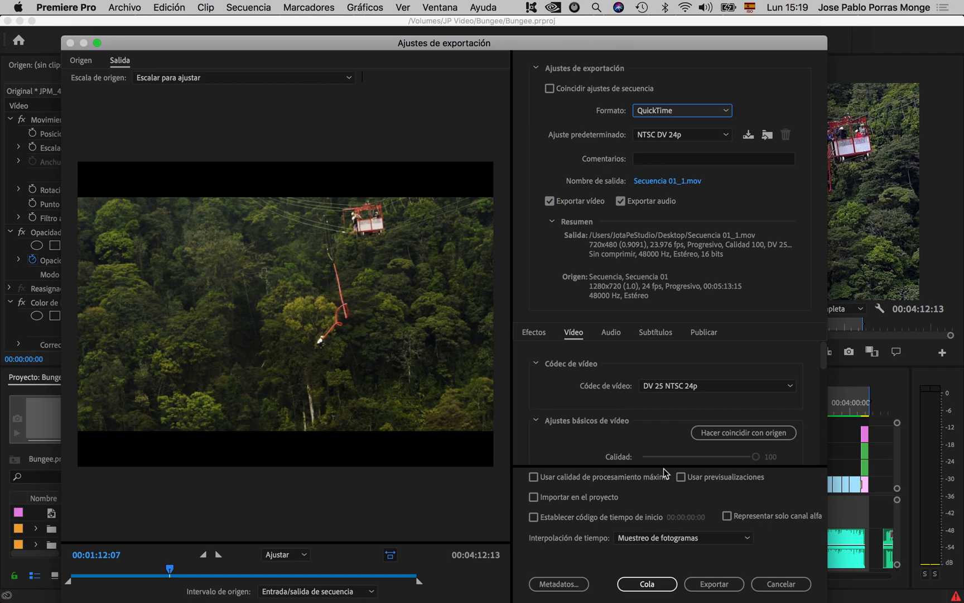
{"action": "left_click", "coordinate": [724, 138]}
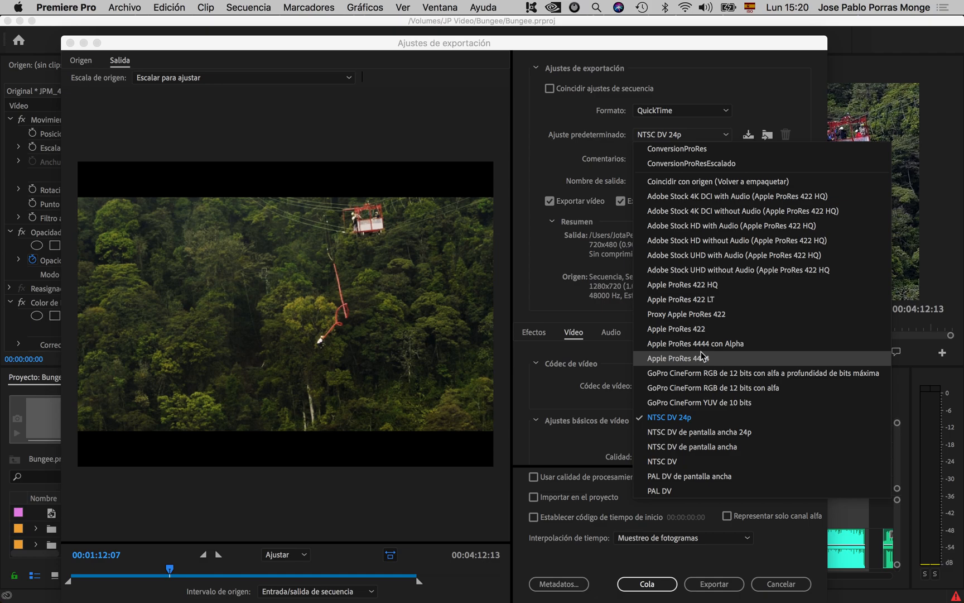
{"action": "left_click", "coordinate": [696, 285]}
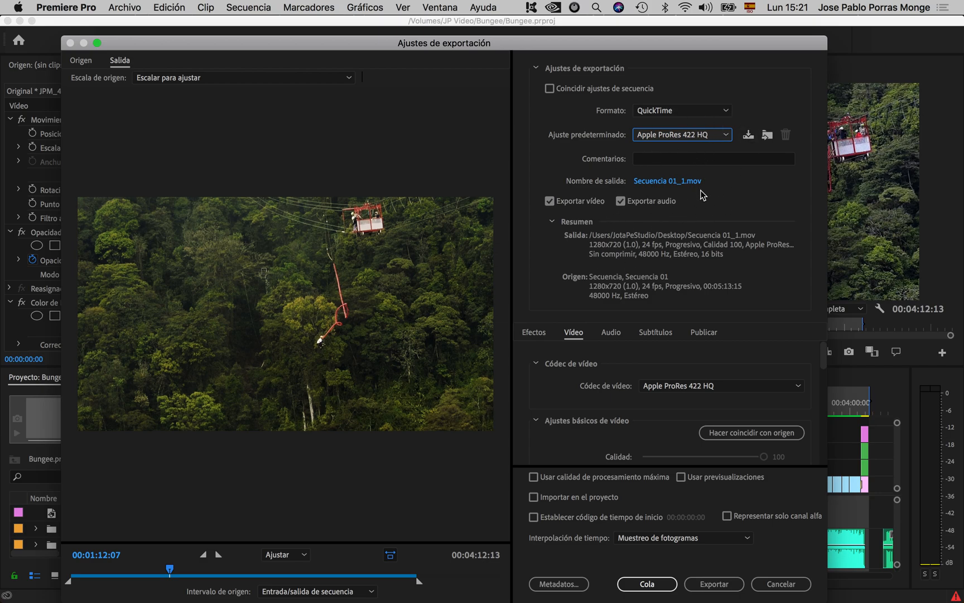
Review the effects, video and audio settings of the Apple ProRes 422 HQ preset.
{"action": "scroll", "coordinate": [647, 366], "scroll_direction": "down", "scroll_amount": 3}
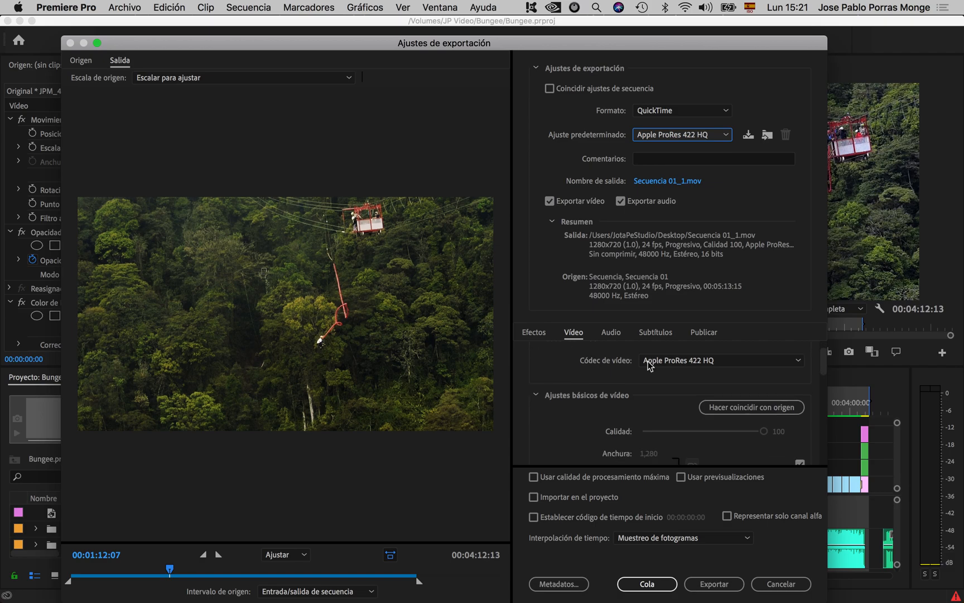
{"action": "scroll", "coordinate": [650, 346], "scroll_direction": "up", "scroll_amount": 3}
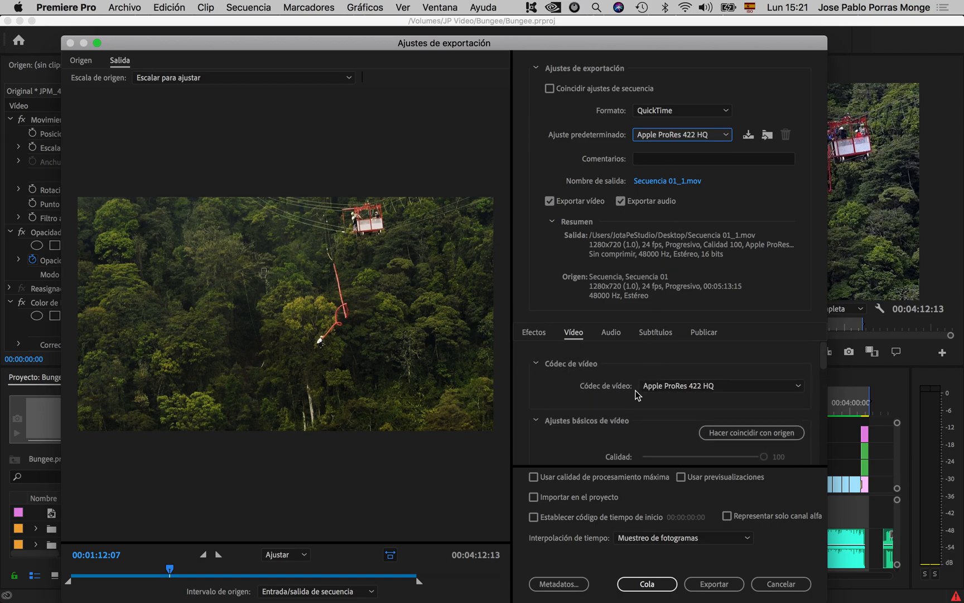
{"action": "scroll", "coordinate": [637, 394], "scroll_direction": "down", "scroll_amount": 10}
{"action": "scroll", "coordinate": [635, 394], "scroll_direction": "down", "scroll_amount": 2}
{"action": "scroll", "coordinate": [637, 395], "scroll_direction": "up", "scroll_amount": 10}
{"action": "left_click", "coordinate": [534, 333]}
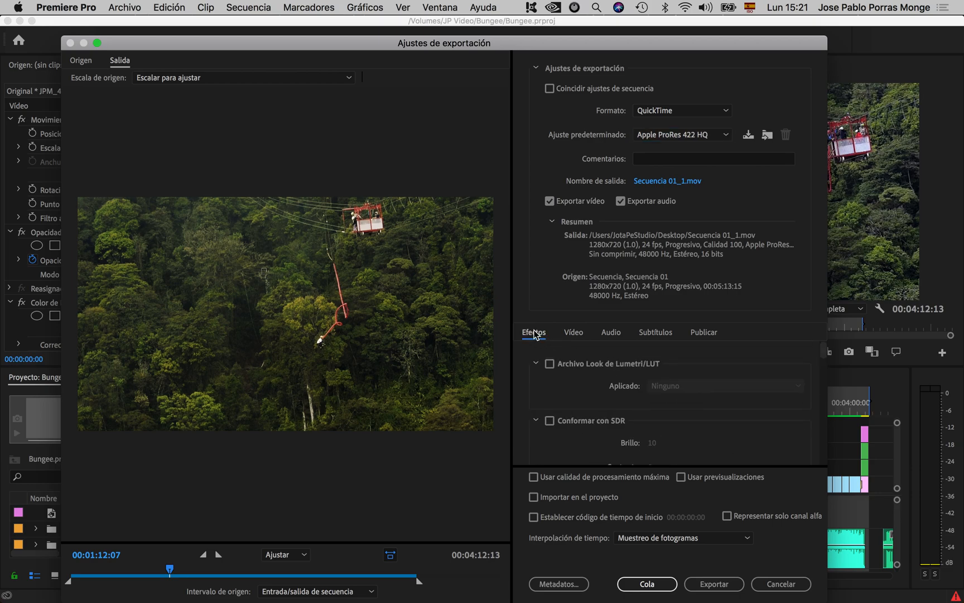
{"action": "left_click", "coordinate": [574, 334]}
{"action": "left_click", "coordinate": [609, 334]}
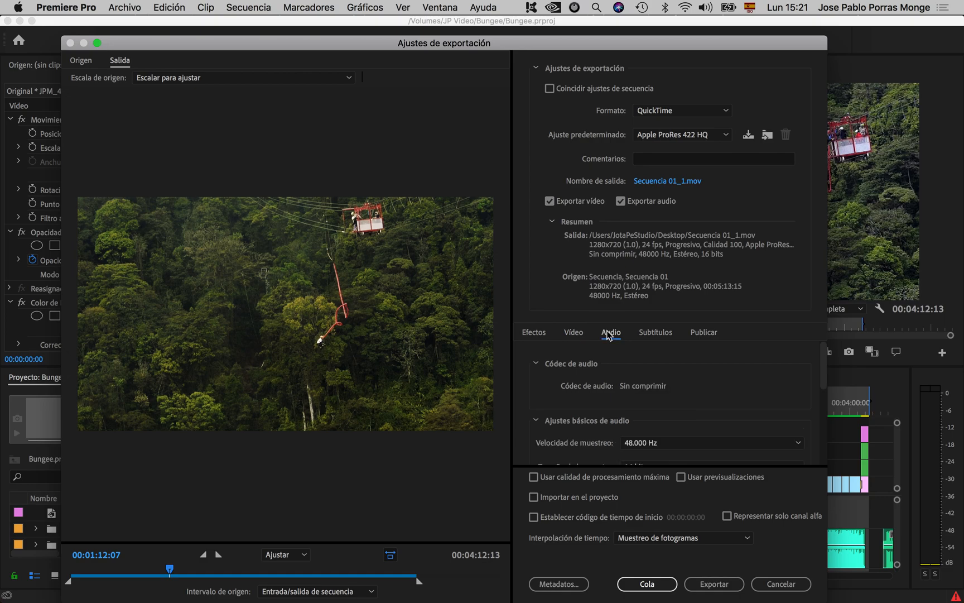
{"action": "left_click", "coordinate": [579, 337]}
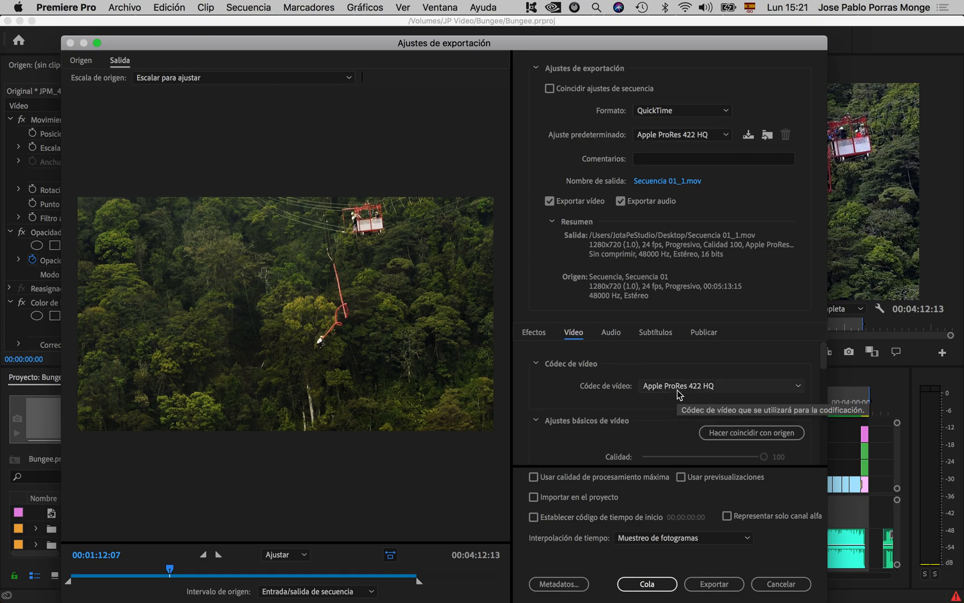
{"action": "scroll", "coordinate": [643, 421], "scroll_direction": "down", "scroll_amount": 10}
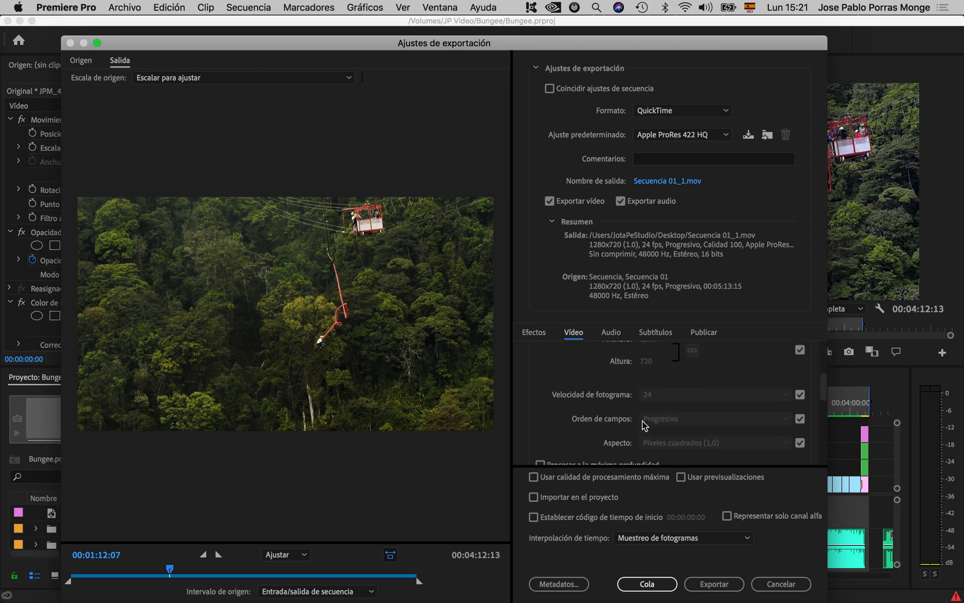
{"action": "scroll", "coordinate": [642, 421], "scroll_direction": "up", "scroll_amount": 8}
{"action": "scroll", "coordinate": [642, 421], "scroll_direction": "up", "scroll_amount": 2}
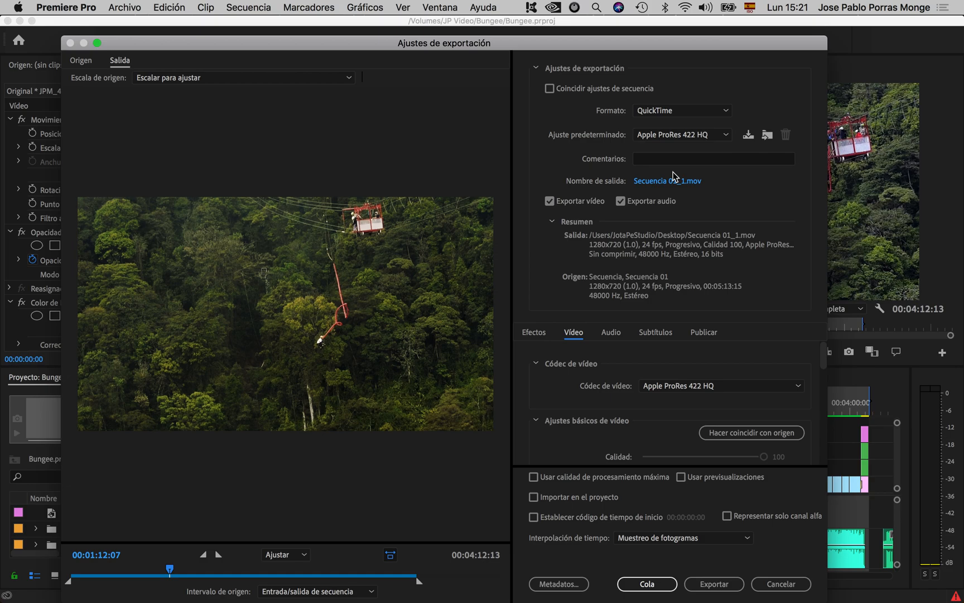
Set the export format to H.264.
{"action": "left_click", "coordinate": [725, 110]}
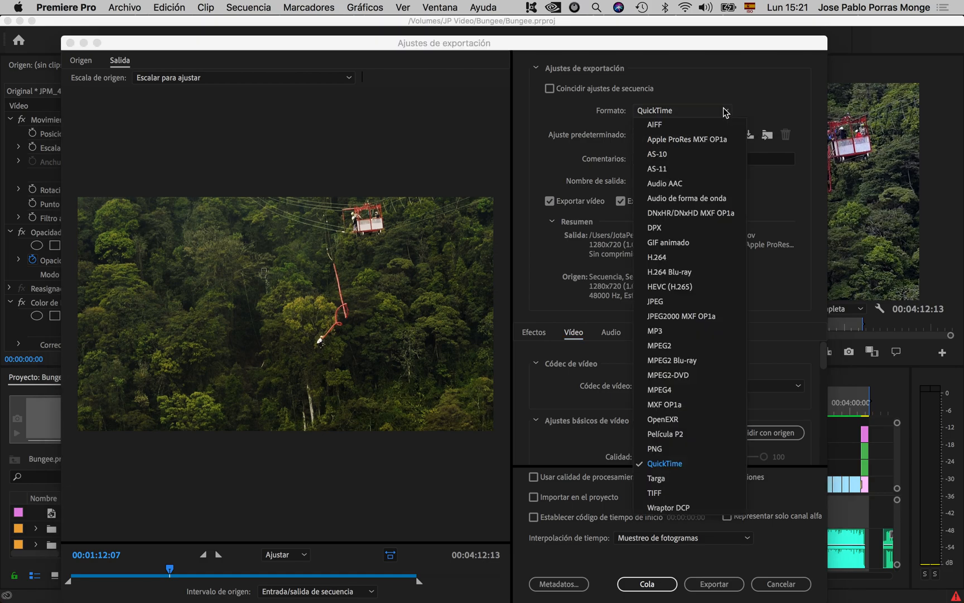
{"action": "left_click", "coordinate": [658, 258]}
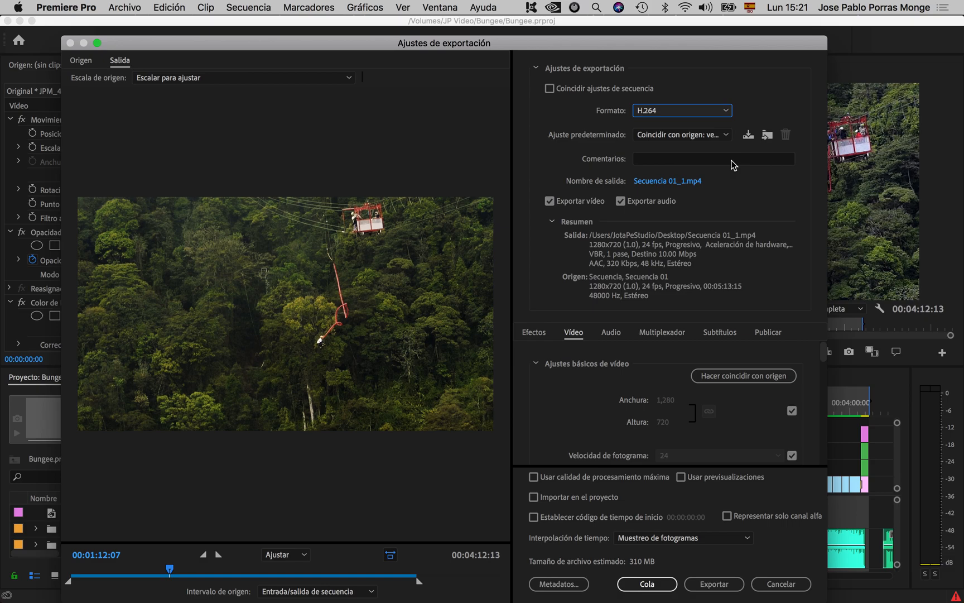
Browse the available H.264 presets and set the export preset to Vimeo SD ancho 480p.
{"action": "left_click", "coordinate": [726, 135]}
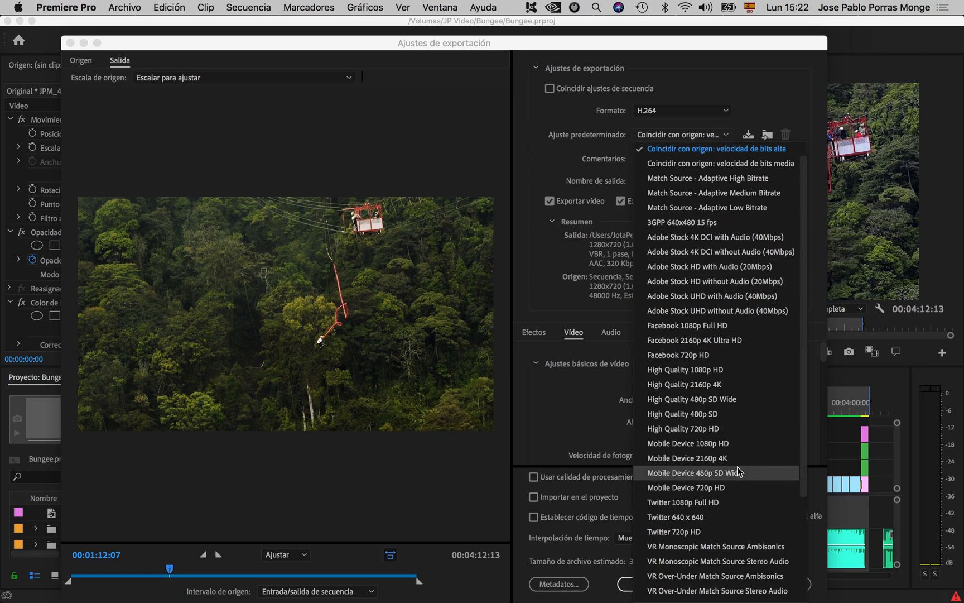
{"action": "scroll", "coordinate": [738, 467], "scroll_direction": "down", "scroll_amount": 5}
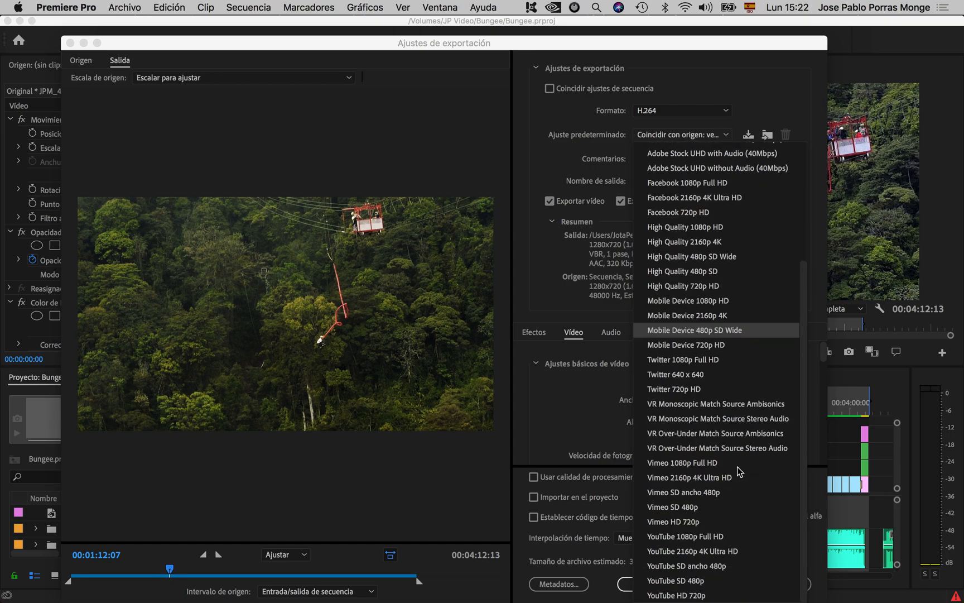
{"action": "scroll", "coordinate": [737, 467], "scroll_direction": "up", "scroll_amount": 5}
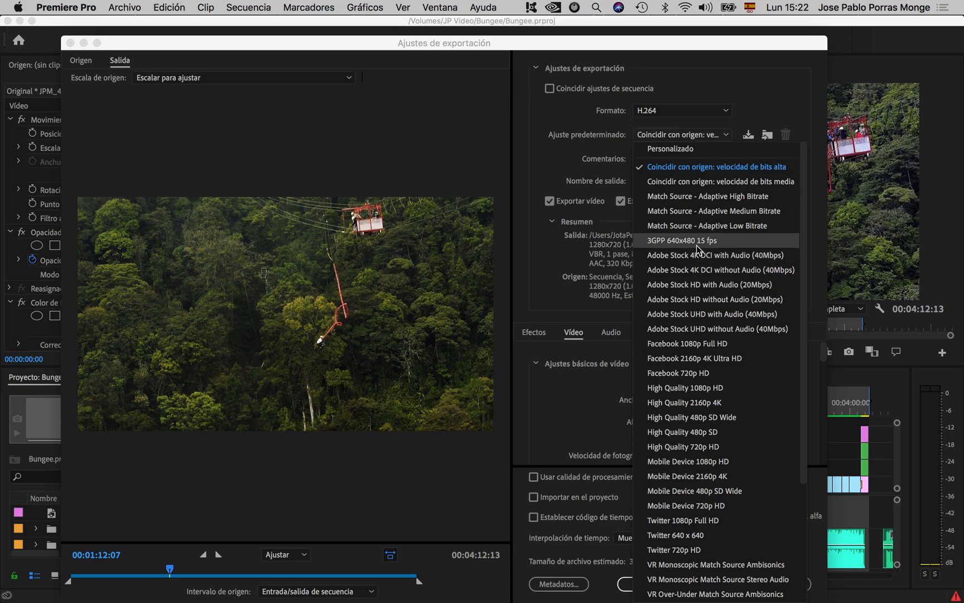
{"action": "scroll", "coordinate": [695, 245], "scroll_direction": "down", "scroll_amount": 5}
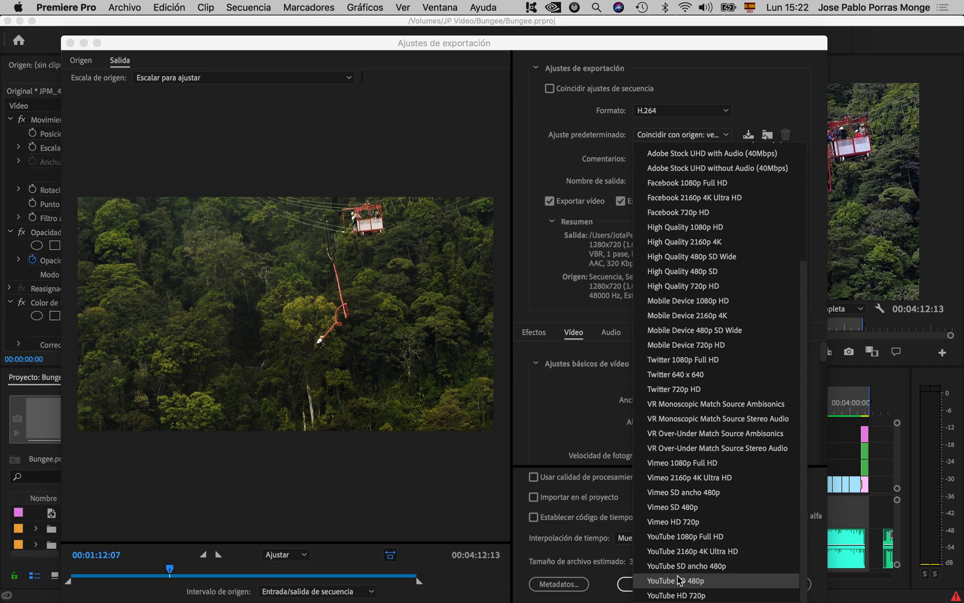
{"action": "left_click", "coordinate": [697, 493]}
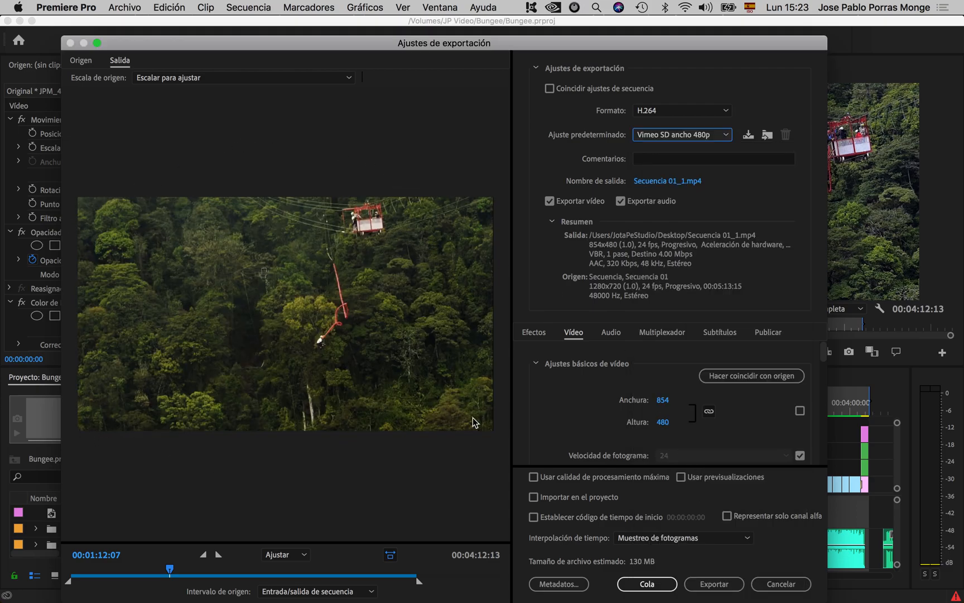
Try the Vimeo SD 480p preset, return to Vimeo SD ancho 480p, and finish on Vimeo 1080p Full HD.
{"action": "left_click", "coordinate": [728, 135]}
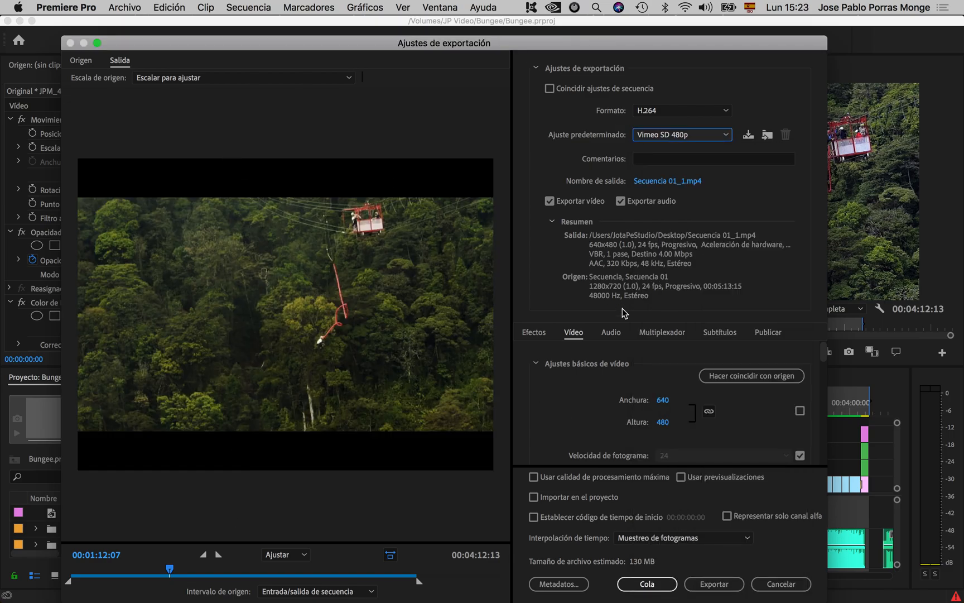
{"action": "left_click", "coordinate": [721, 138]}
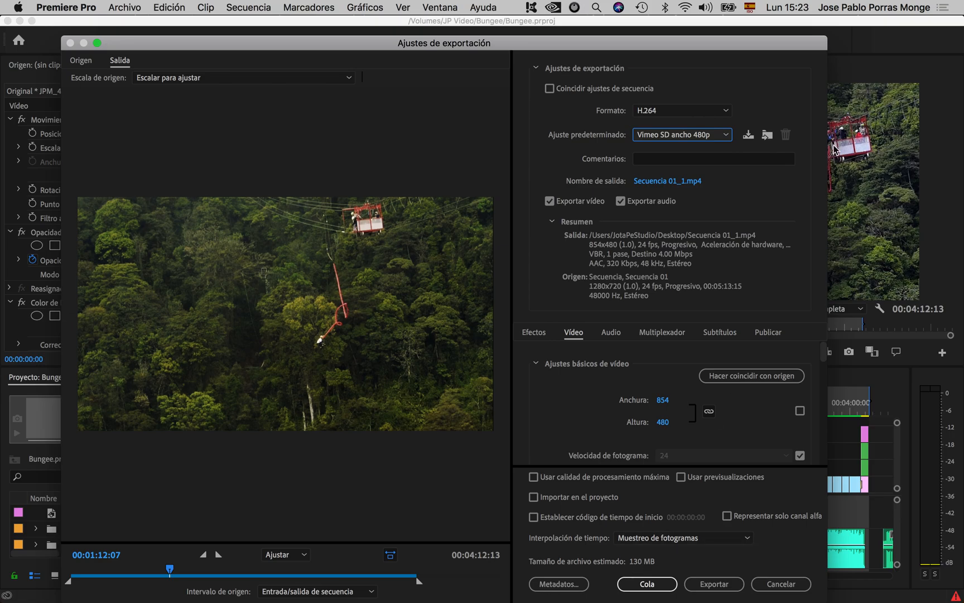
{"action": "left_click", "coordinate": [727, 135]}
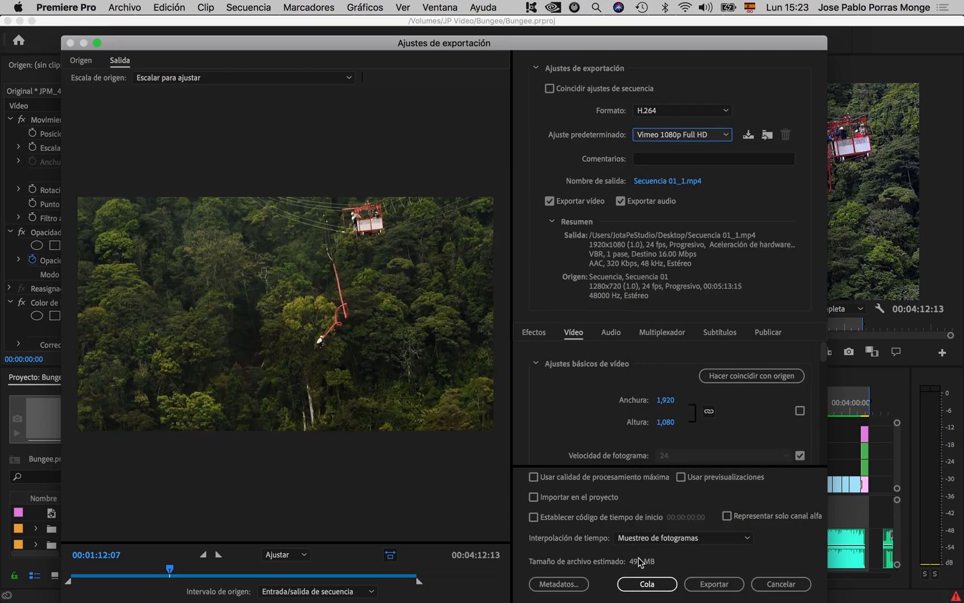
Keep the H.264 format and set the preset to Coincidir con origen: velocidad de bits alta.
{"action": "left_click", "coordinate": [726, 112]}
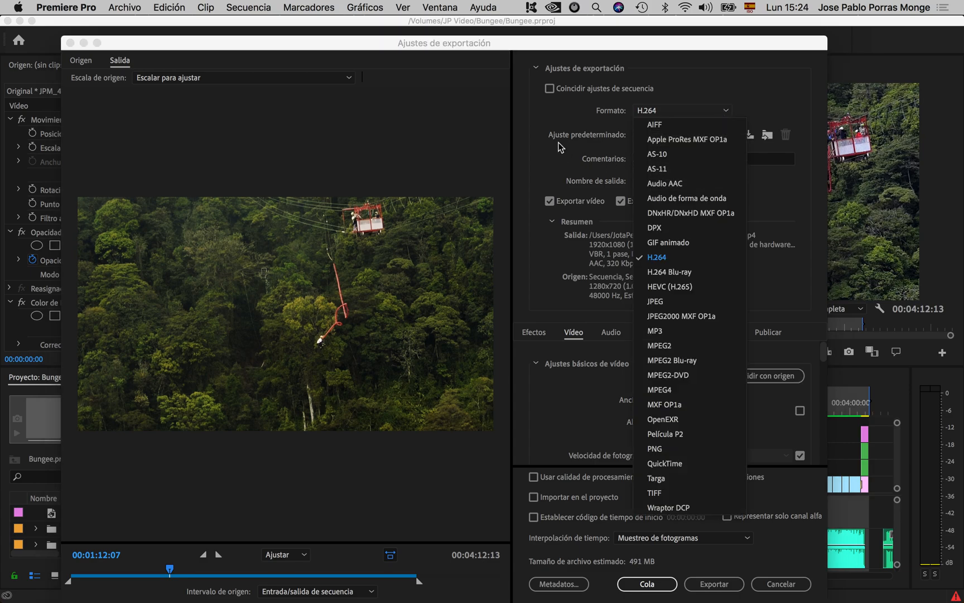
{"action": "left_click", "coordinate": [545, 120]}
{"action": "left_click", "coordinate": [714, 135]}
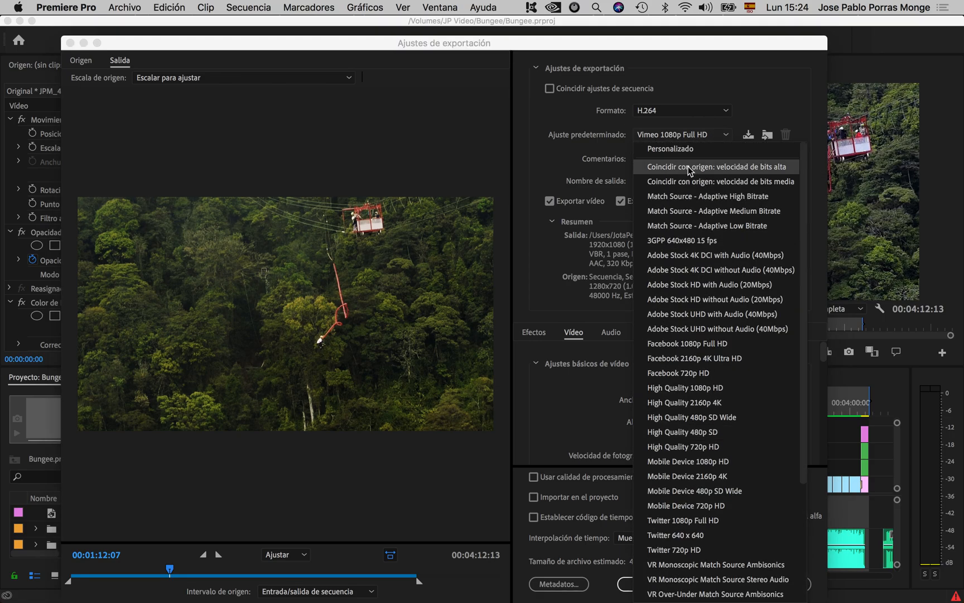
{"action": "left_click", "coordinate": [688, 166]}
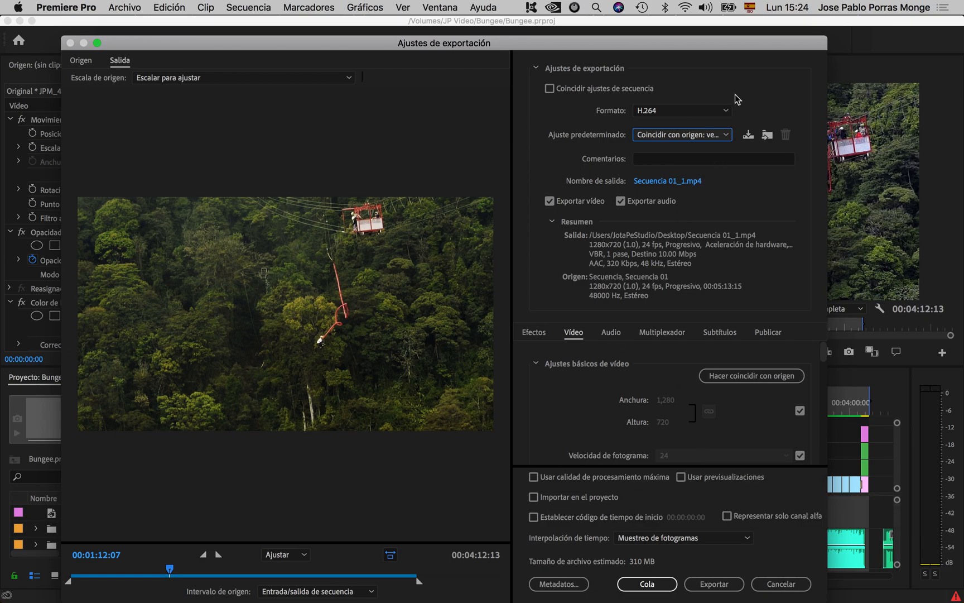
Set the export format to QuickTime with the Apple ProRes 422 HQ preset.
{"action": "left_click", "coordinate": [725, 111]}
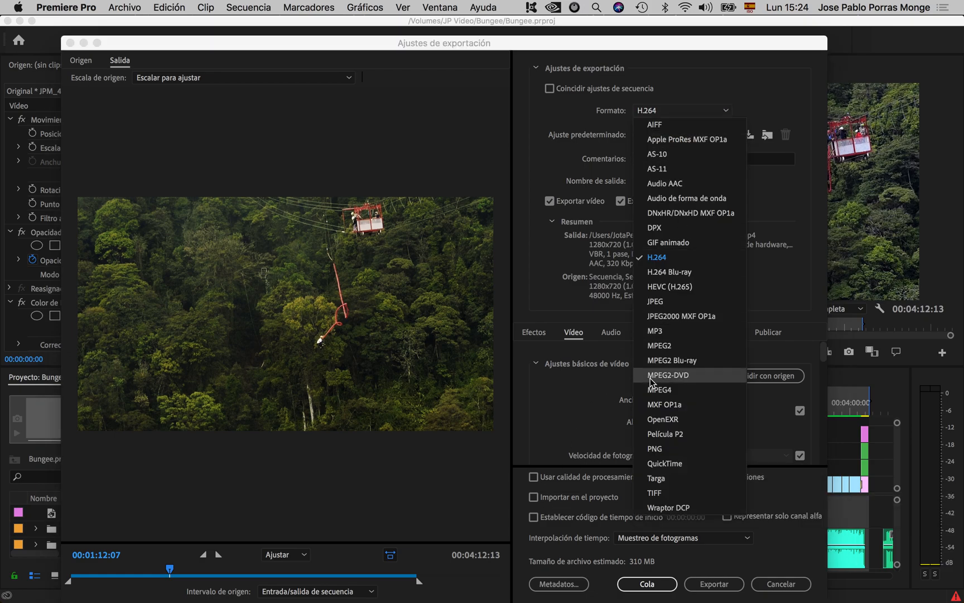
{"action": "left_click", "coordinate": [668, 467]}
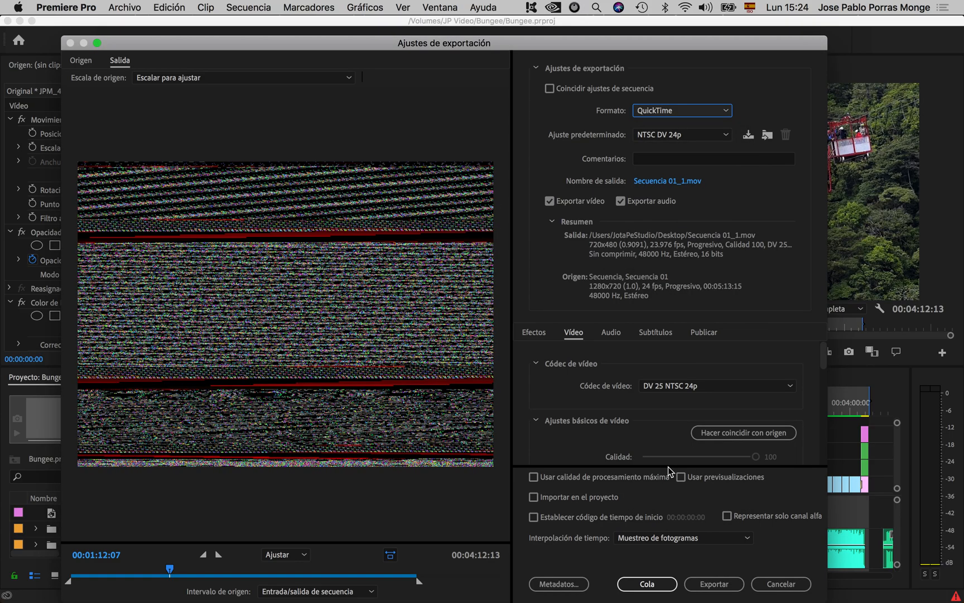
{"action": "left_click", "coordinate": [720, 135]}
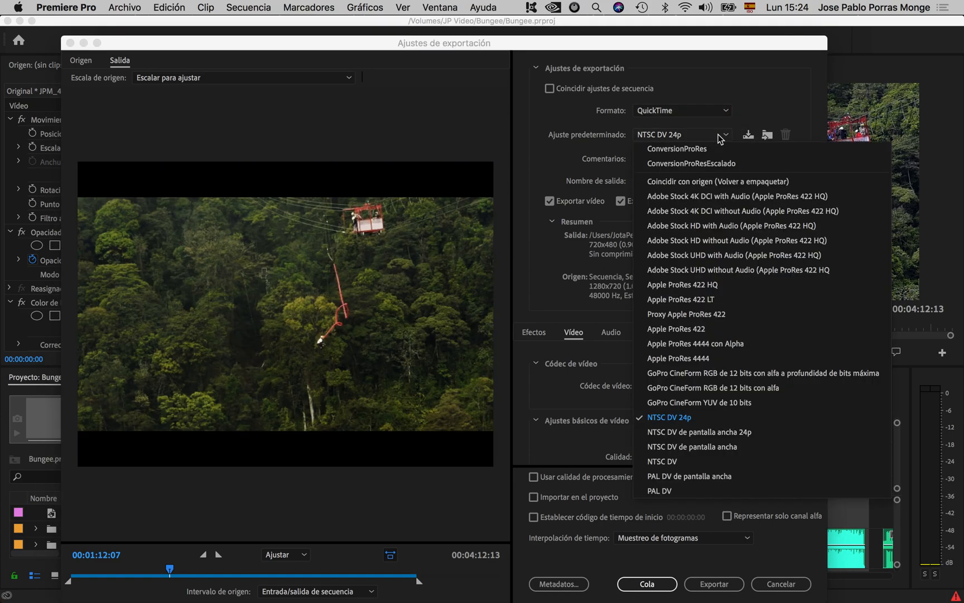
{"action": "left_click", "coordinate": [692, 284]}
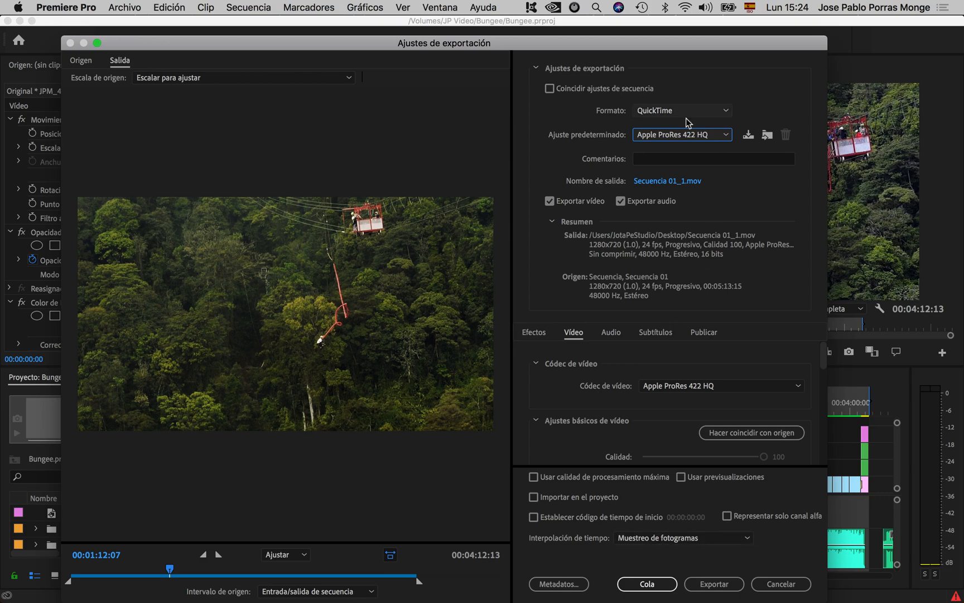
Look through the ProRes export settings and set the time interpolation to Flujo óptico.
{"action": "scroll", "coordinate": [642, 383], "scroll_direction": "down", "scroll_amount": 10}
{"action": "scroll", "coordinate": [641, 382], "scroll_direction": "up", "scroll_amount": 10}
{"action": "scroll", "coordinate": [747, 539], "scroll_direction": "down", "scroll_amount": 2}
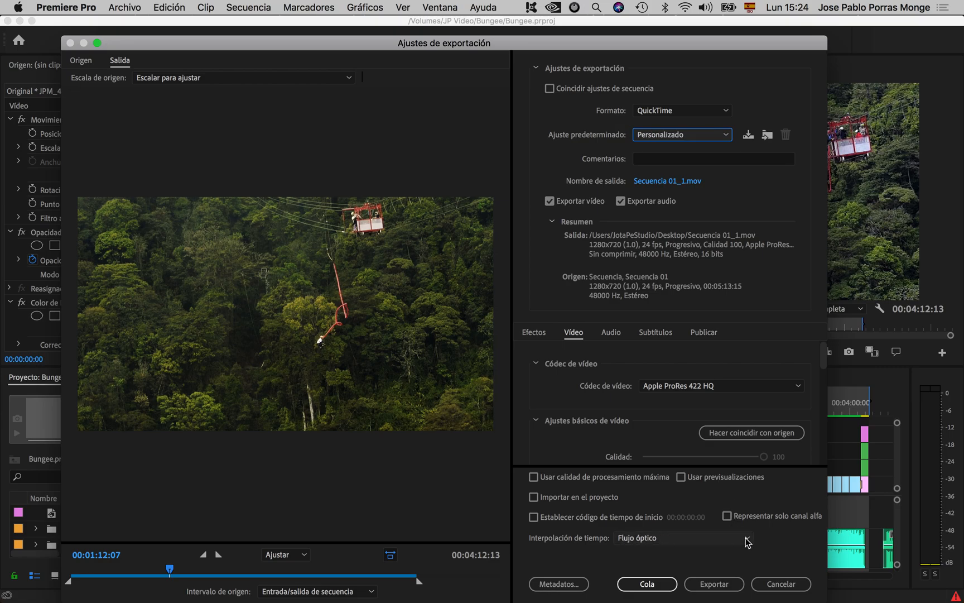
Switch the export format from QuickTime back to H.264.
{"action": "left_click", "coordinate": [721, 138]}
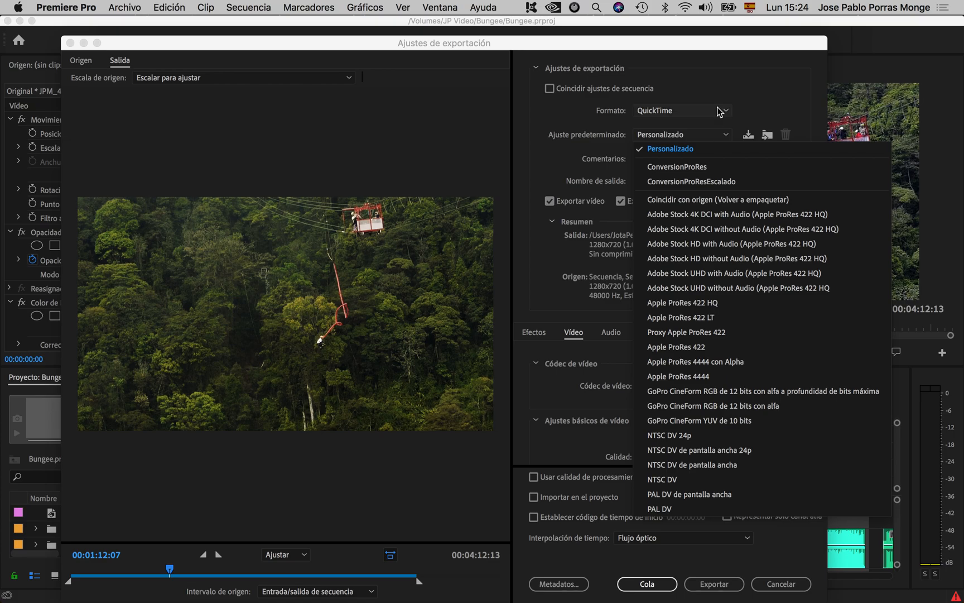
{"action": "left_click", "coordinate": [726, 115]}
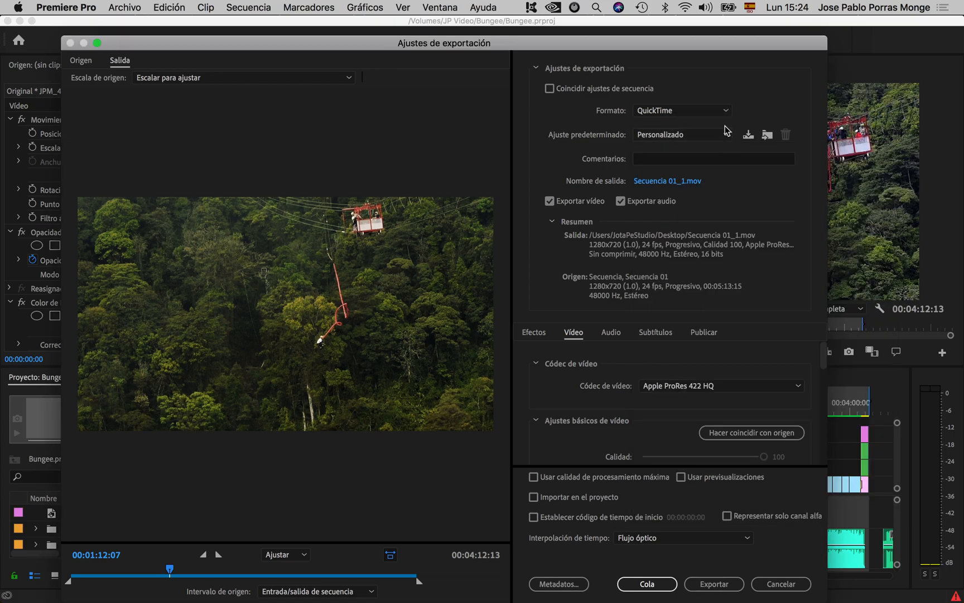
{"action": "left_click", "coordinate": [724, 113]}
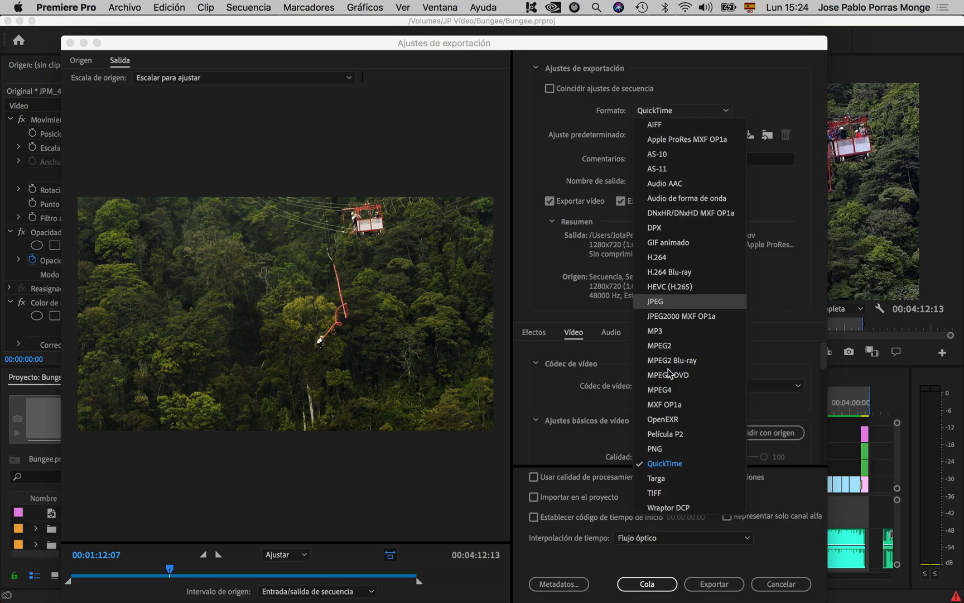
{"action": "left_click", "coordinate": [671, 264]}
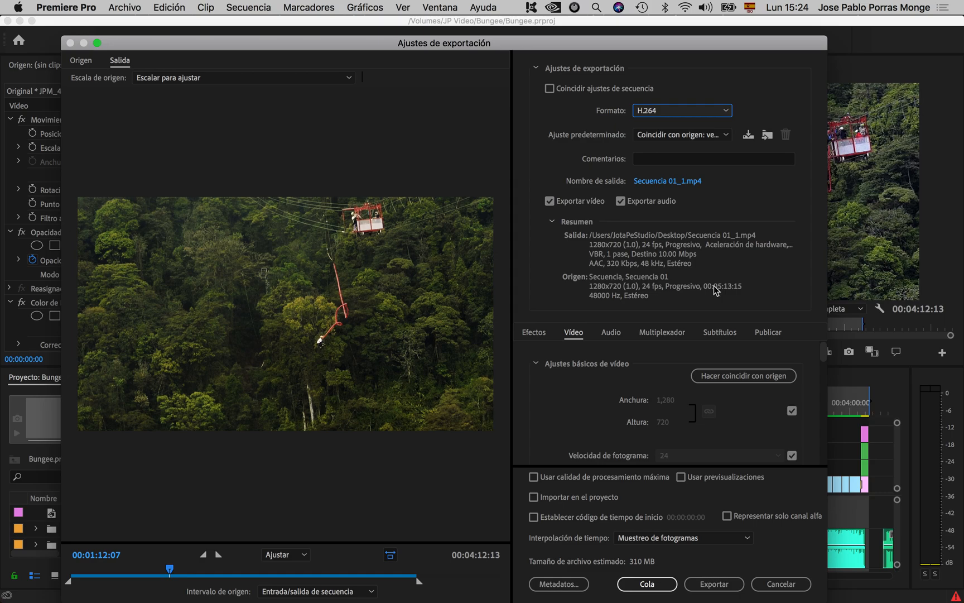
Review the effects, video, audio, multiplexer and subtitle settings of the H.264 export.
{"action": "left_click", "coordinate": [532, 333]}
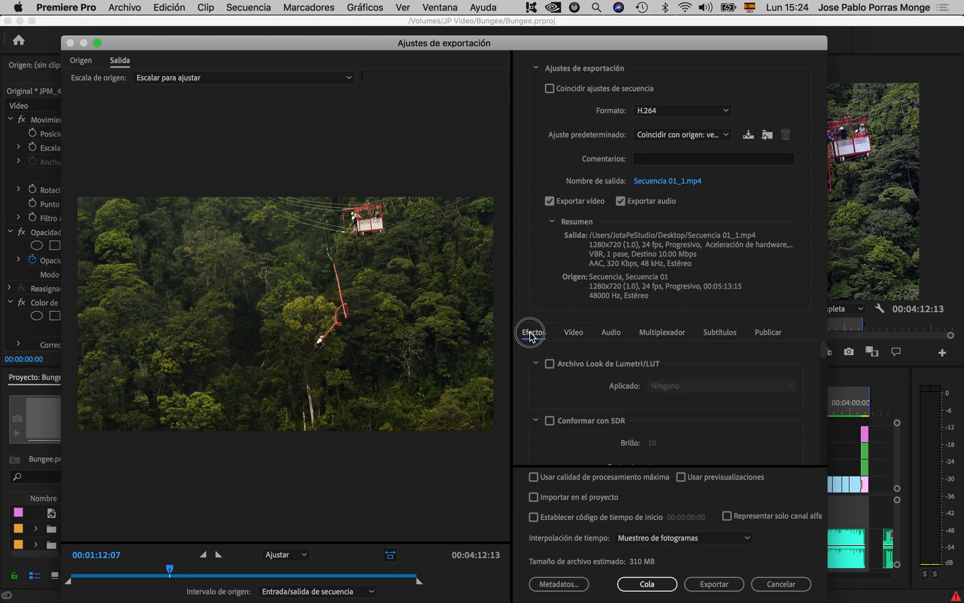
{"action": "left_click", "coordinate": [574, 332]}
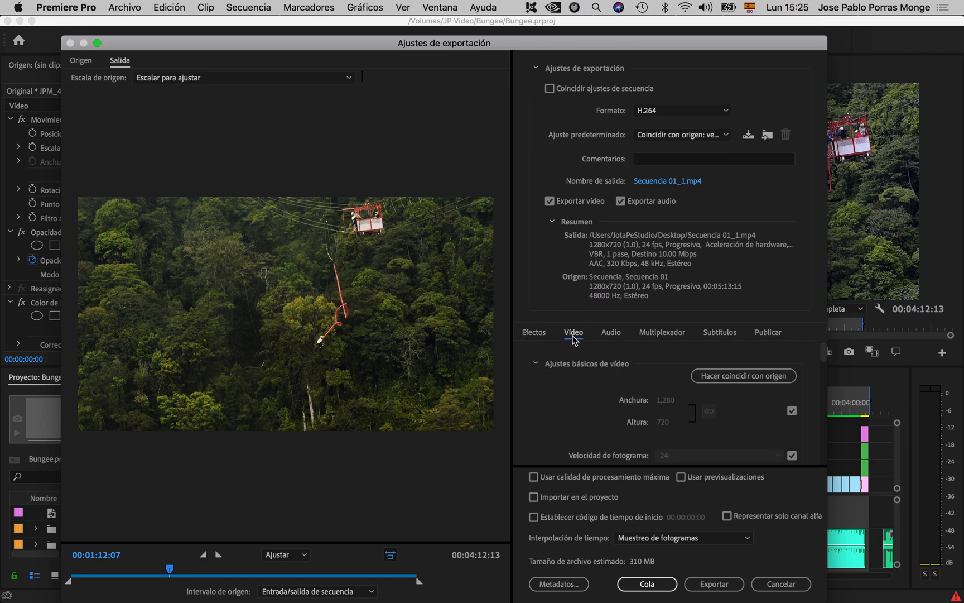
{"action": "scroll", "coordinate": [639, 422], "scroll_direction": "down", "scroll_amount": 3}
{"action": "scroll", "coordinate": [639, 422], "scroll_direction": "up", "scroll_amount": 3}
{"action": "left_click", "coordinate": [609, 335]}
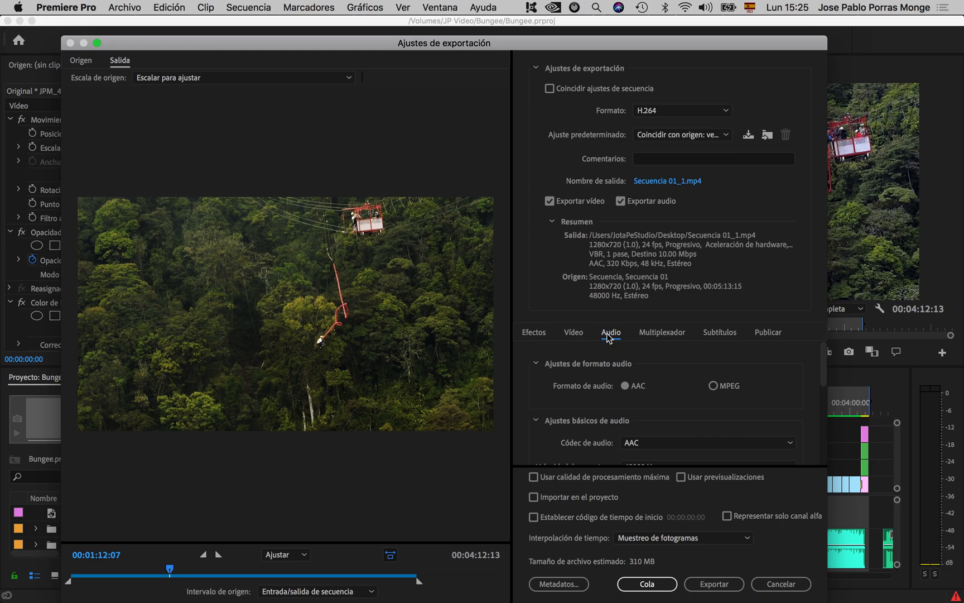
{"action": "left_click", "coordinate": [670, 335]}
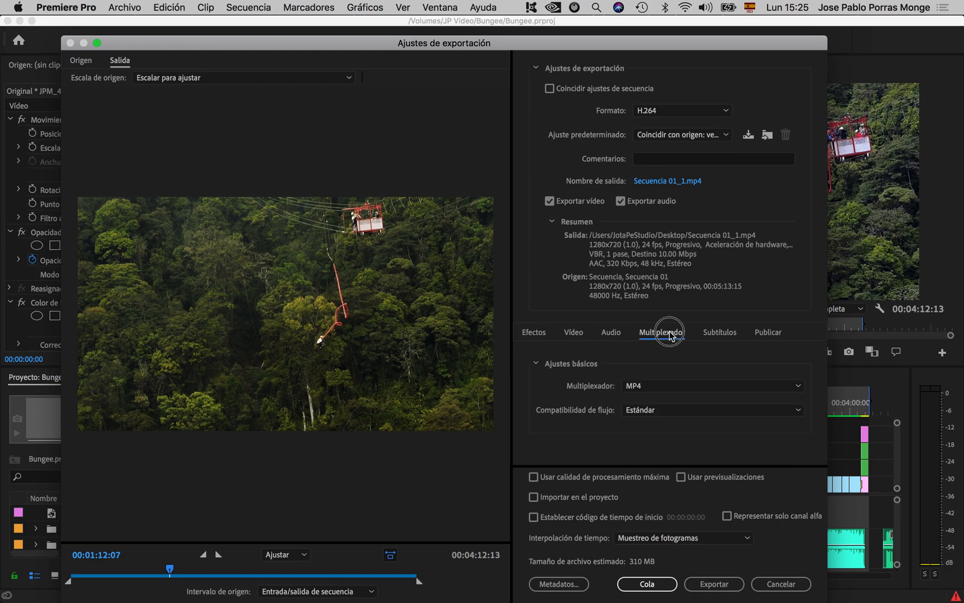
{"action": "left_click", "coordinate": [721, 335]}
{"action": "left_click", "coordinate": [533, 335]}
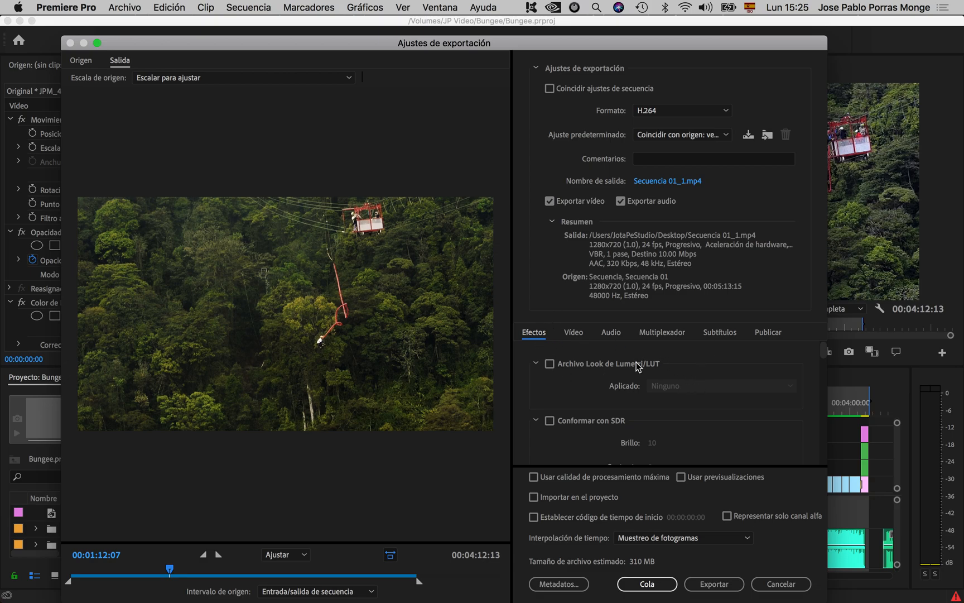
{"action": "left_click", "coordinate": [572, 334]}
{"action": "scroll", "coordinate": [650, 402], "scroll_direction": "down", "scroll_amount": 5}
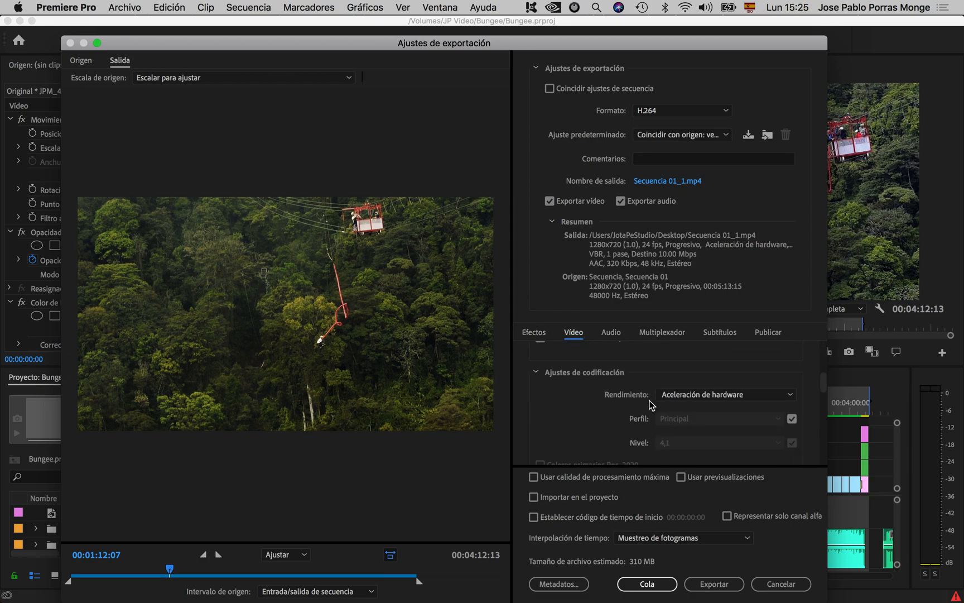
{"action": "left_click", "coordinate": [535, 333]}
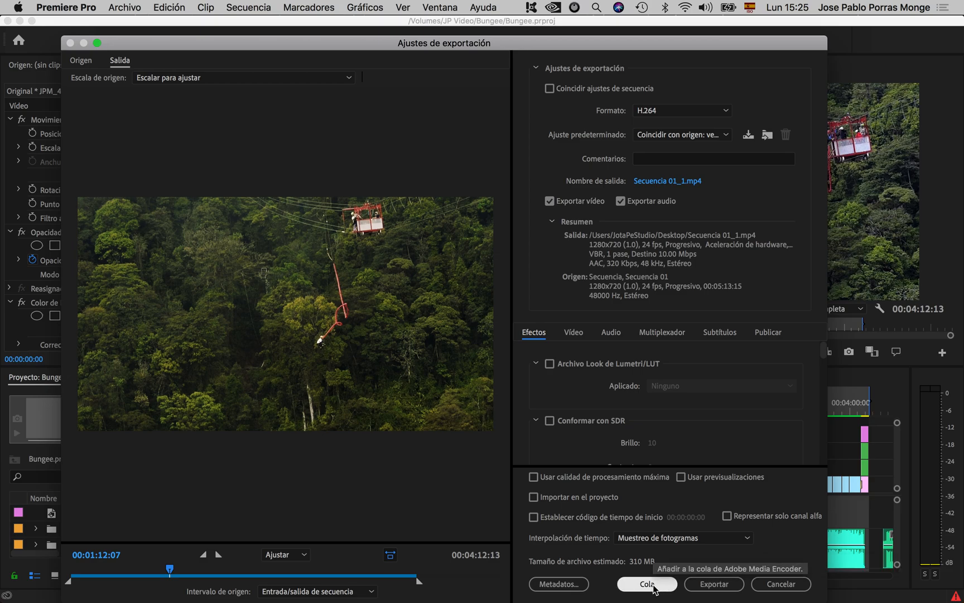
Check the H.264 preset list, keep the source-matching preset, and send the export to the Adobe Media Encoder queue.
{"action": "left_click", "coordinate": [725, 135]}
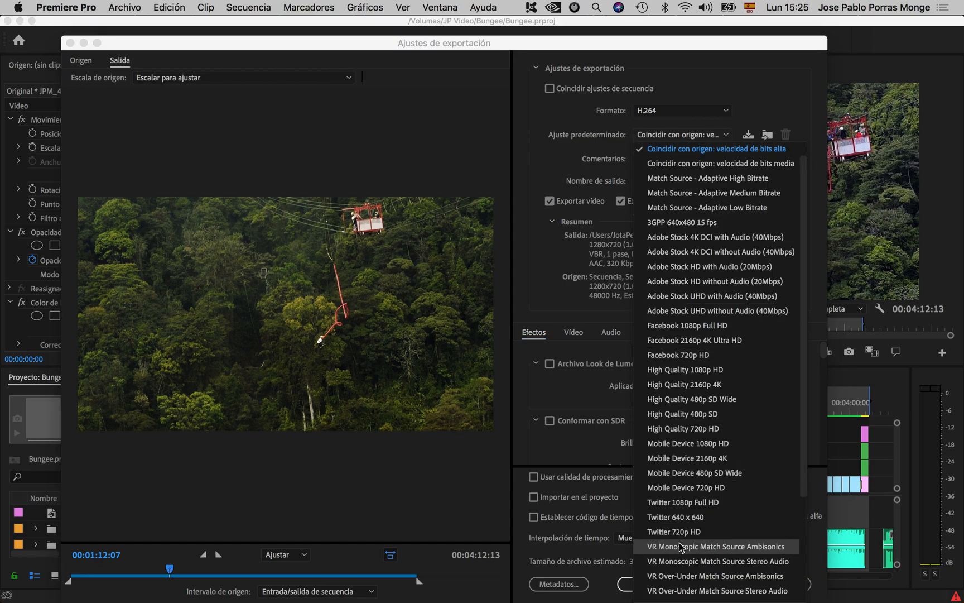
{"action": "scroll", "coordinate": [679, 542], "scroll_direction": "down", "scroll_amount": 3}
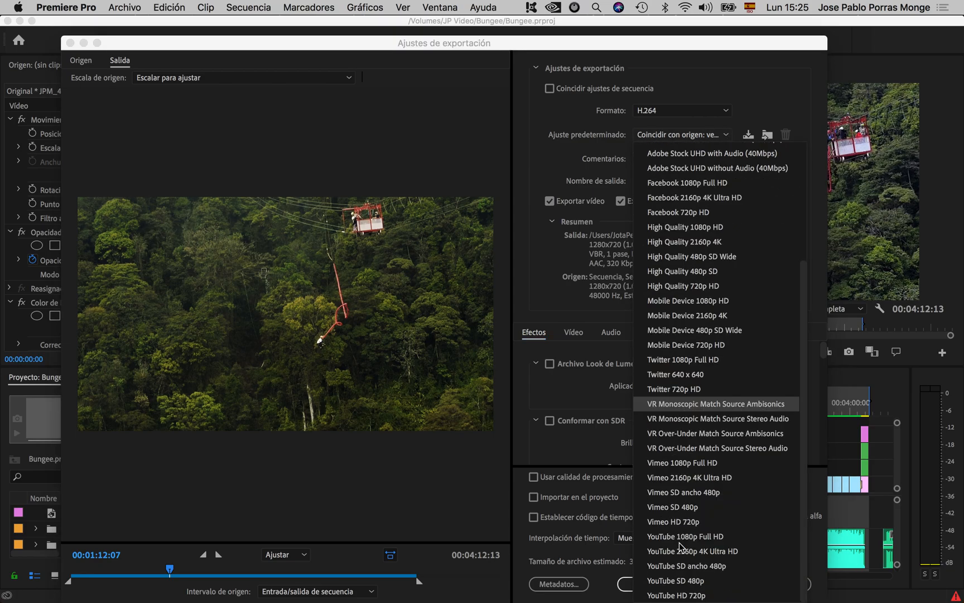
{"action": "left_click", "coordinate": [560, 456]}
{"action": "left_click", "coordinate": [647, 584]}
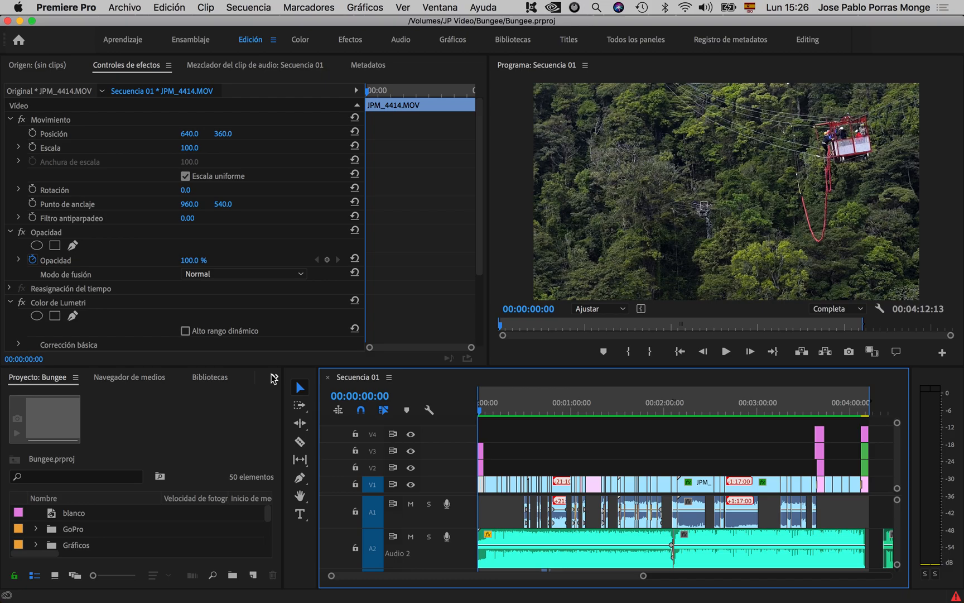
{"action": "mouse_move", "coordinate": [2, 5]}
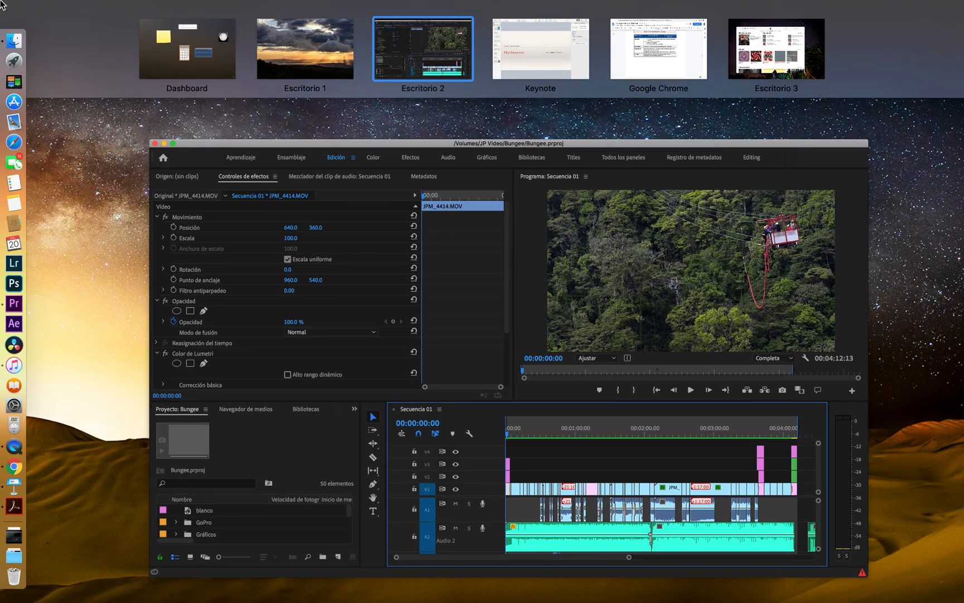
{"action": "left_click", "coordinate": [306, 152]}
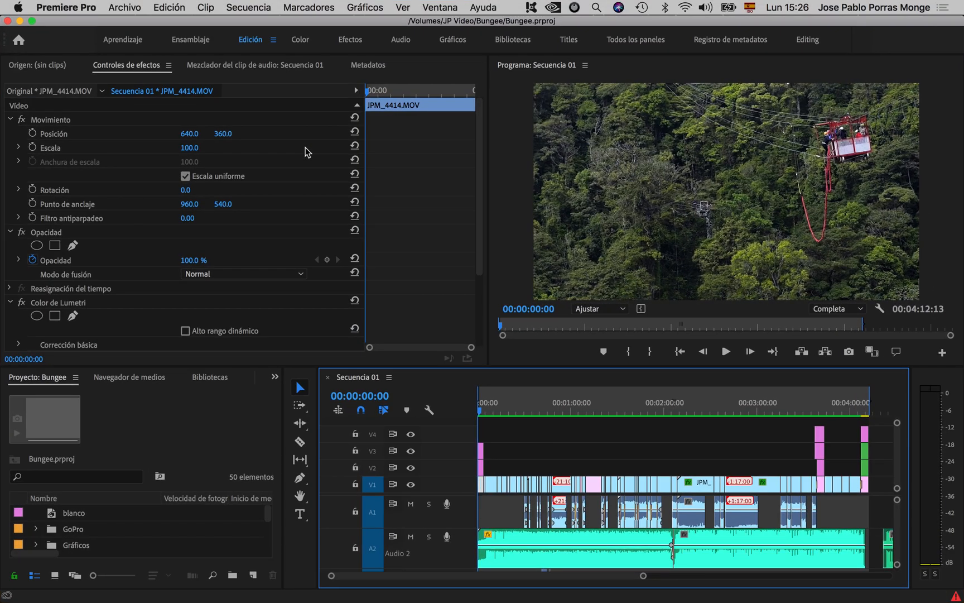
{"action": "mouse_move", "coordinate": [2, 5]}
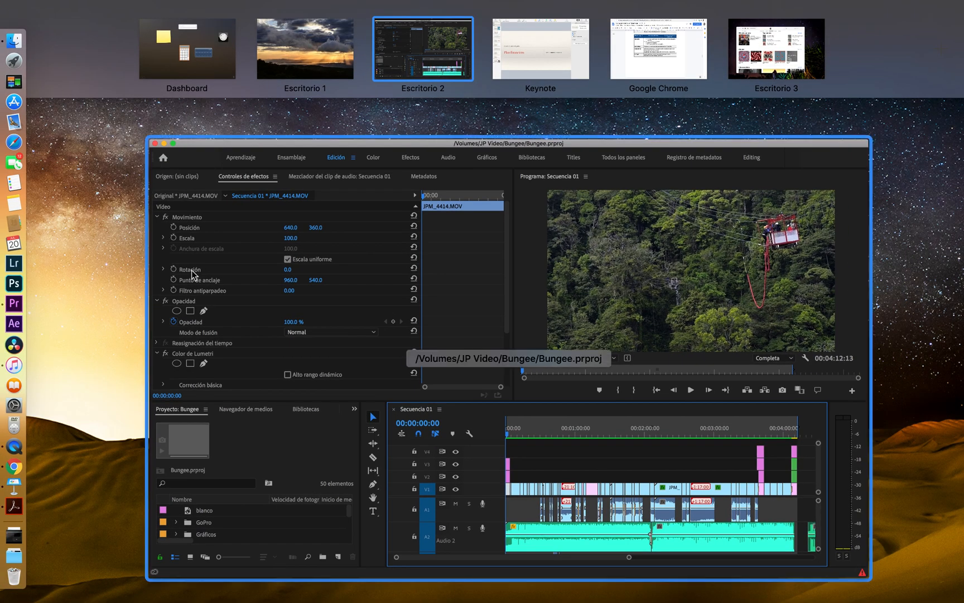
{"action": "left_click", "coordinate": [461, 406]}
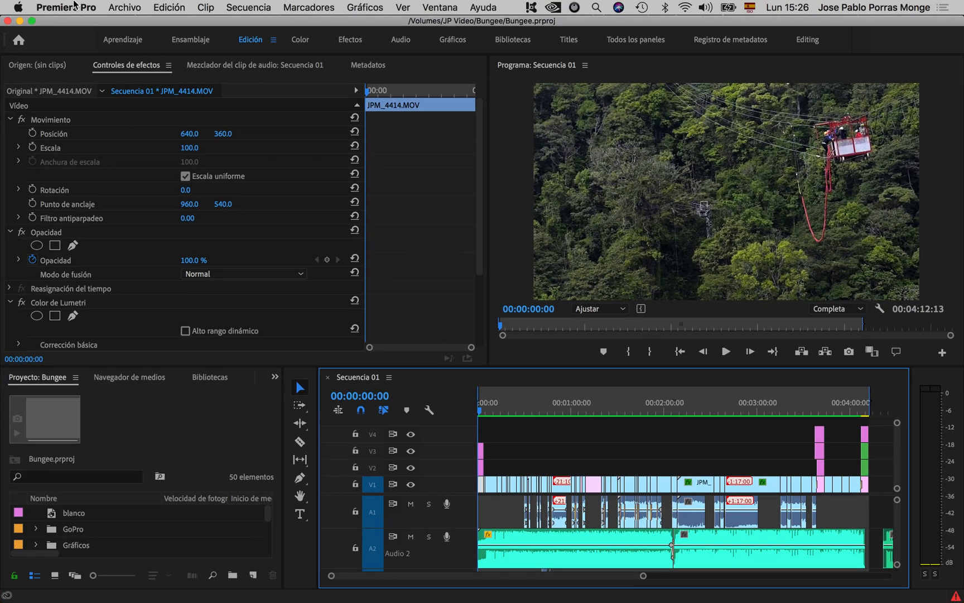
Send the Secuencia 01 export to the Adobe Media Encoder queue as H.264 with the source-matching preset.
{"action": "left_click", "coordinate": [120, 11]}
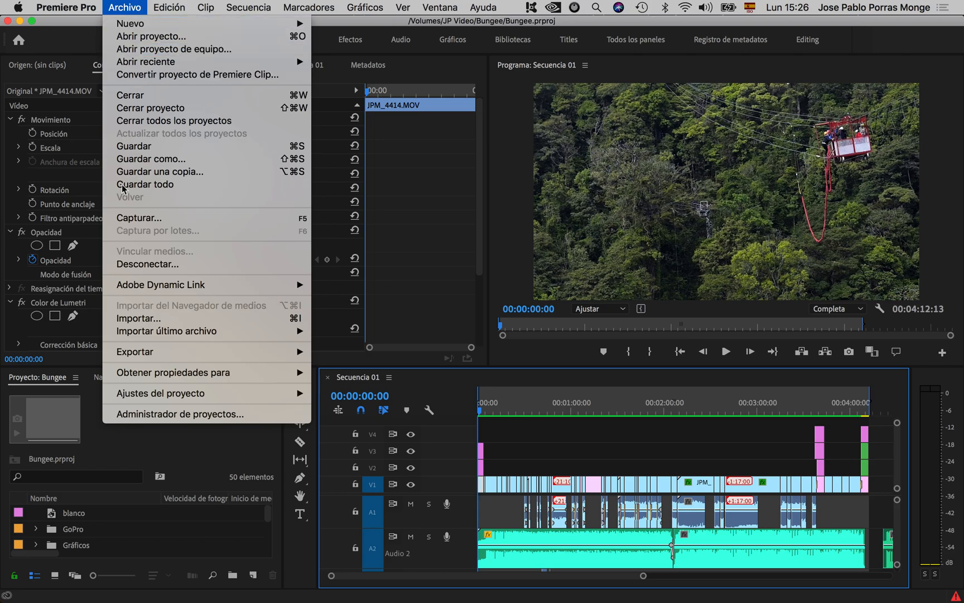
{"action": "mouse_move", "coordinate": [194, 353]}
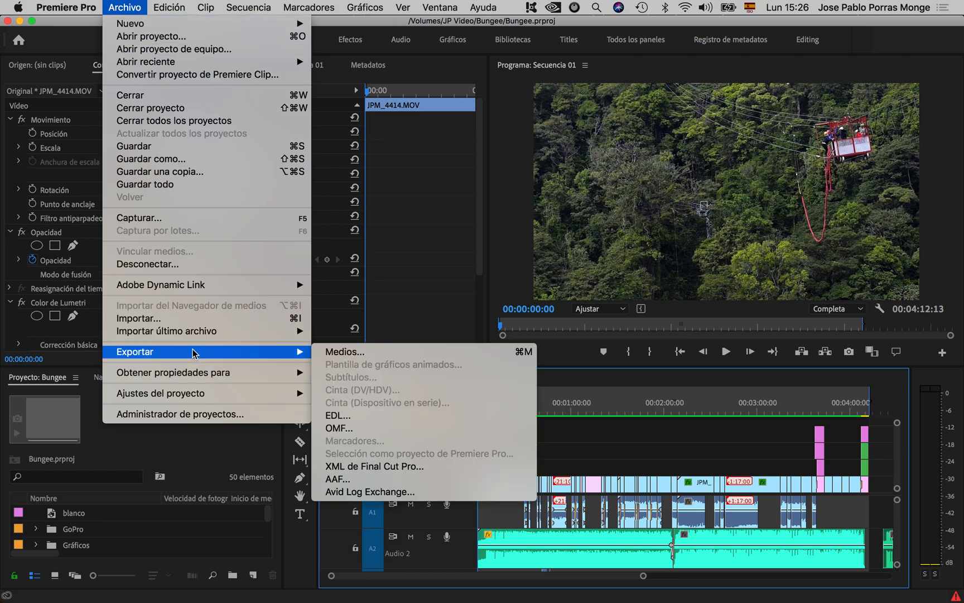
{"action": "left_click", "coordinate": [345, 352]}
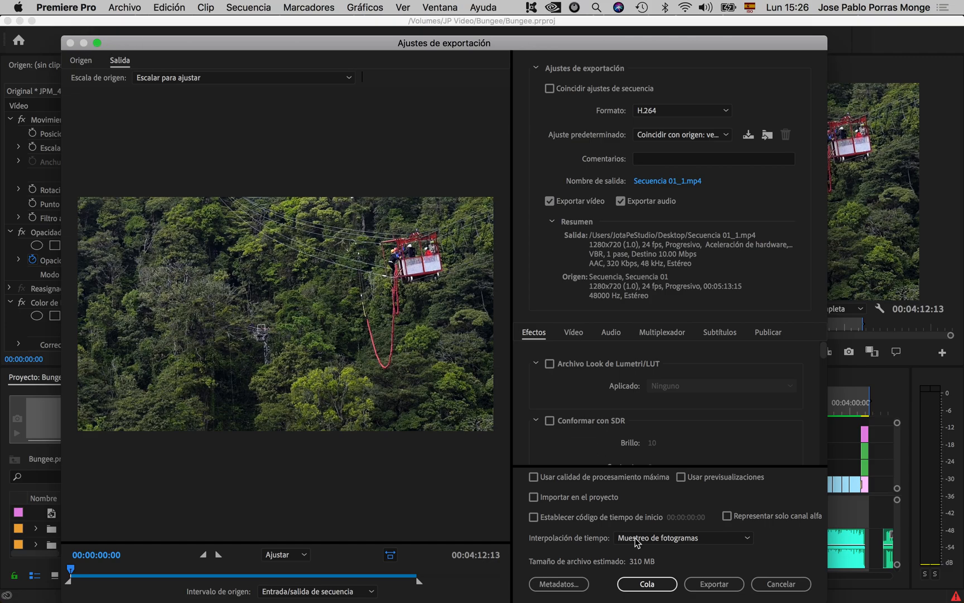
{"action": "left_click", "coordinate": [648, 584]}
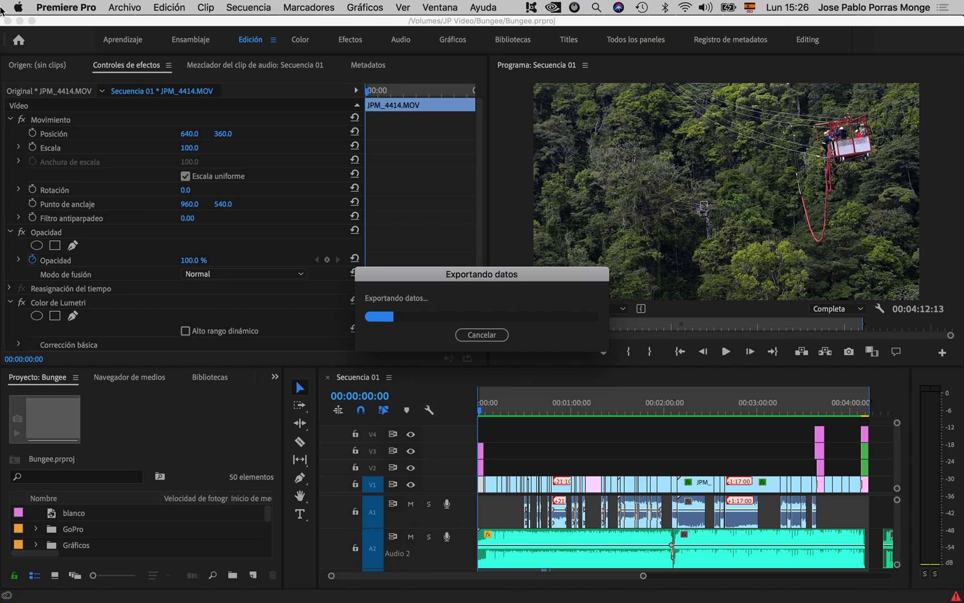
Switch to Adobe Media Encoder and try to cancel creating the queue items from the Bungee project.
{"action": "mouse_move", "coordinate": [3, 5]}
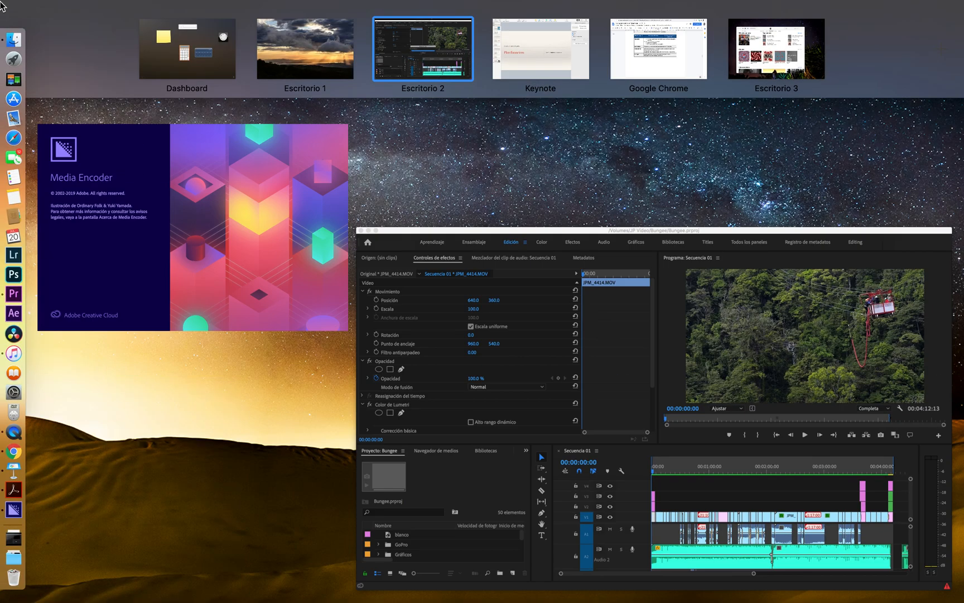
{"action": "left_click", "coordinate": [605, 330]}
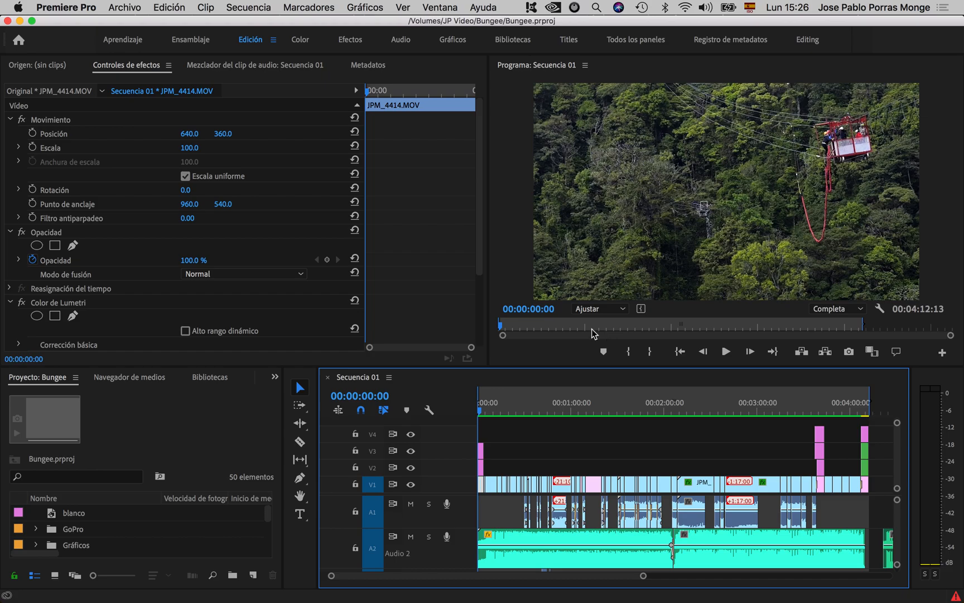
{"action": "mouse_move", "coordinate": [3, 6]}
{"action": "left_click", "coordinate": [255, 290]}
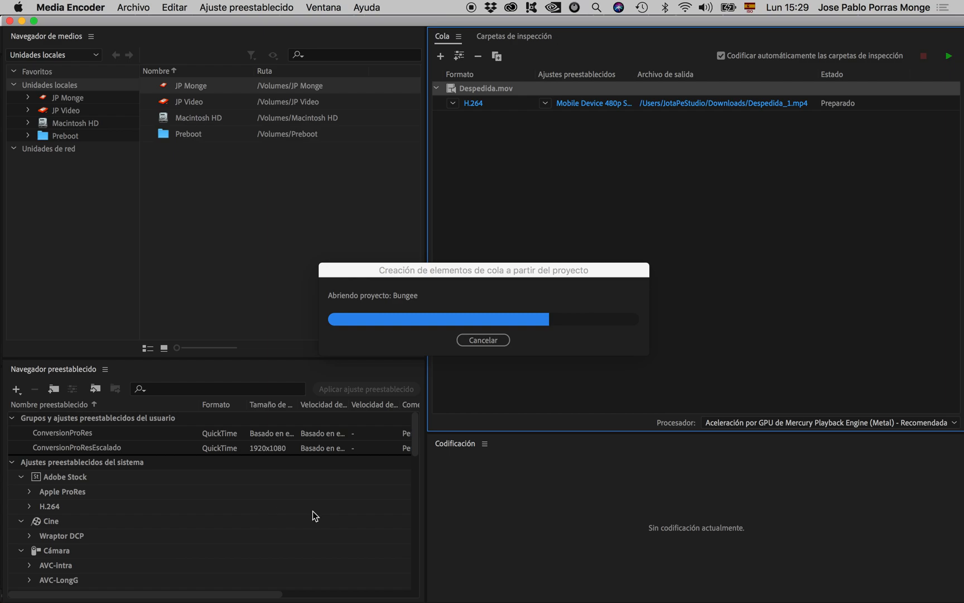
{"action": "left_click", "coordinate": [475, 342]}
{"action": "left_click", "coordinate": [476, 341]}
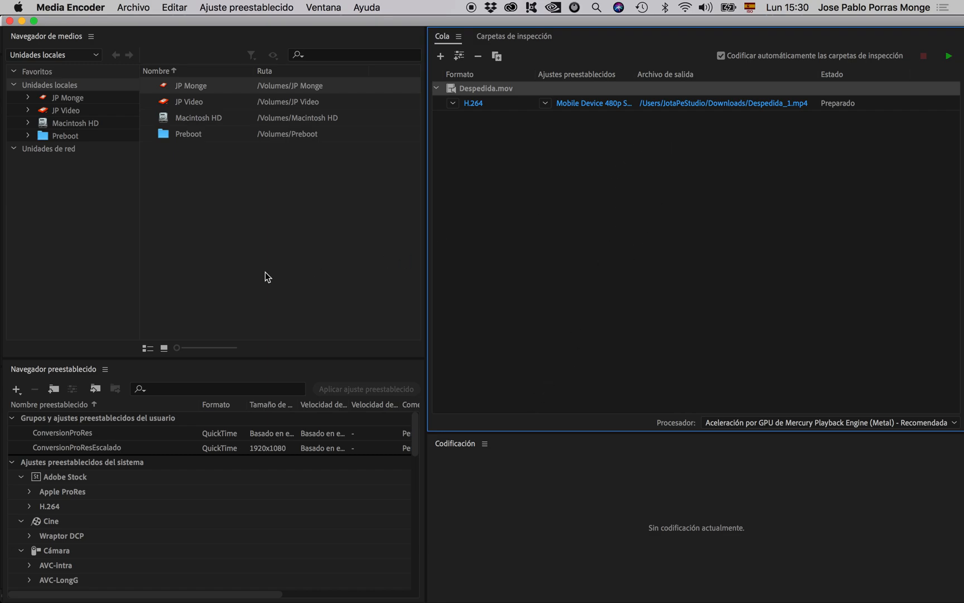
Switch back to Premiere Pro and play the opening seconds of Secuencia 01.
{"action": "key", "text": "ctrl+Up"}
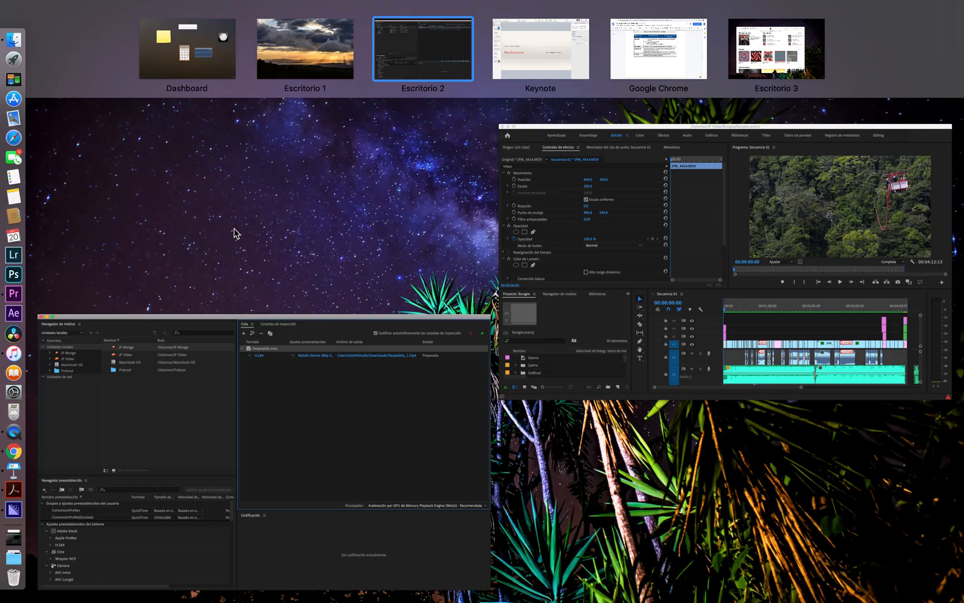
{"action": "left_click", "coordinate": [717, 269]}
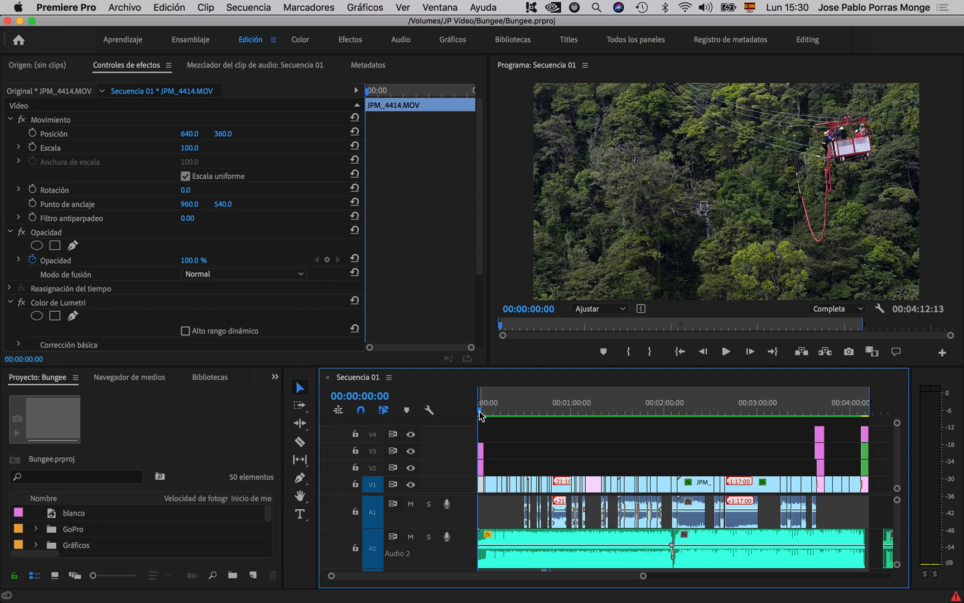
{"action": "key", "text": "space"}
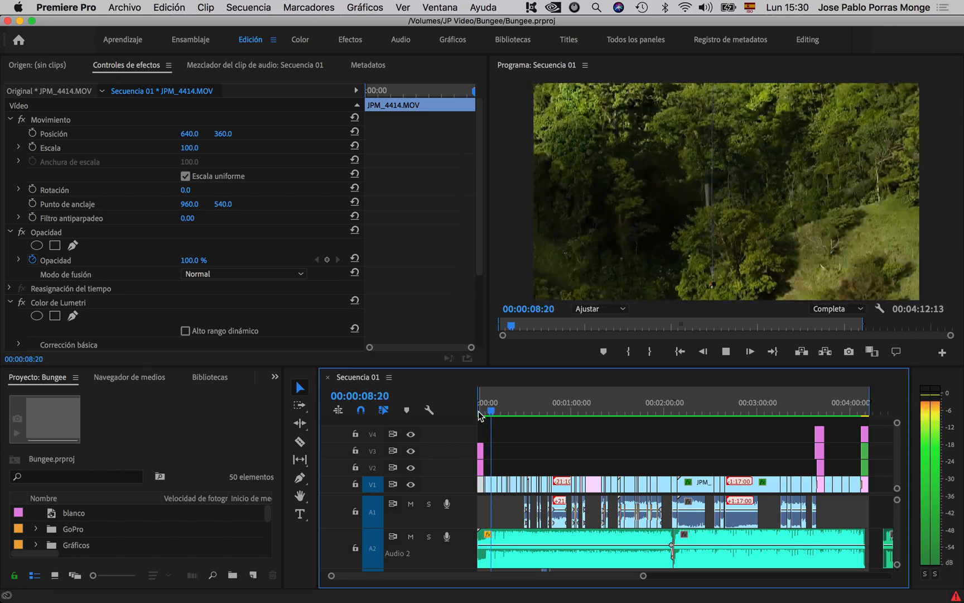
{"action": "key", "text": "space"}
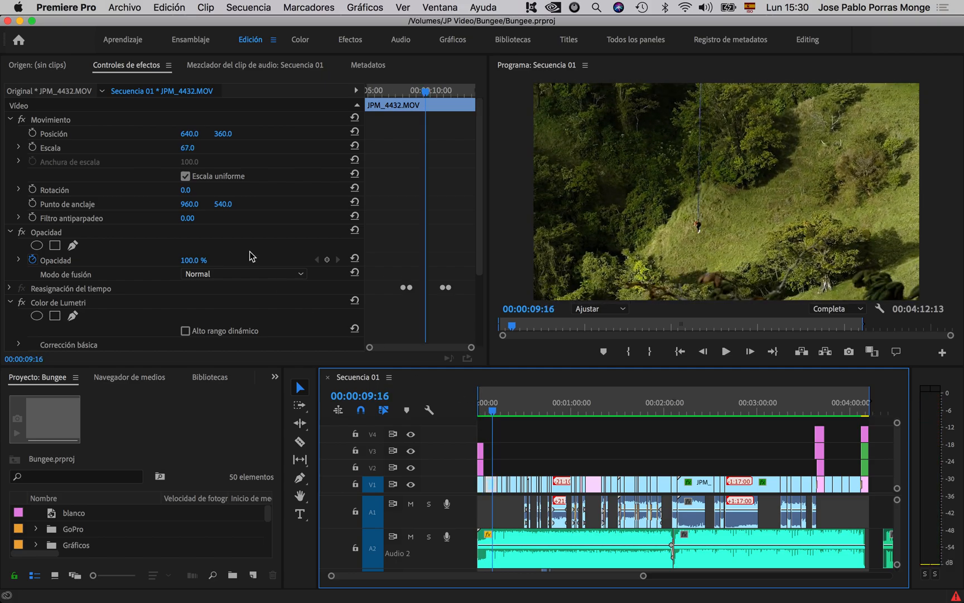
Switch to Adobe Media Encoder and remove the second, duplicate Secuencia 01 item from the queue.
{"action": "key", "text": "ctrl+Up"}
{"action": "left_click", "coordinate": [312, 251]}
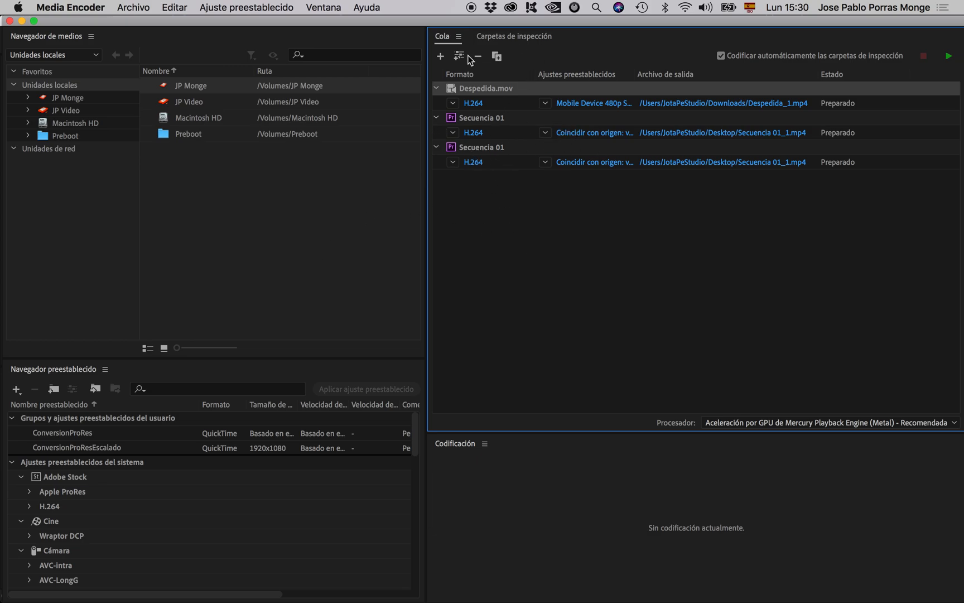
{"action": "left_click", "coordinate": [452, 133]}
{"action": "left_click", "coordinate": [642, 257]}
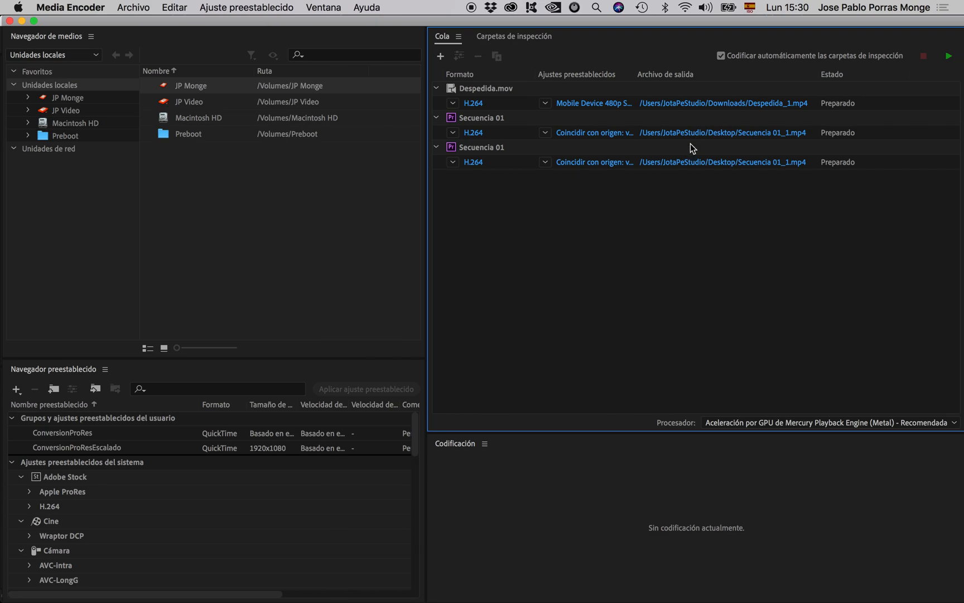
{"action": "left_click", "coordinate": [502, 150]}
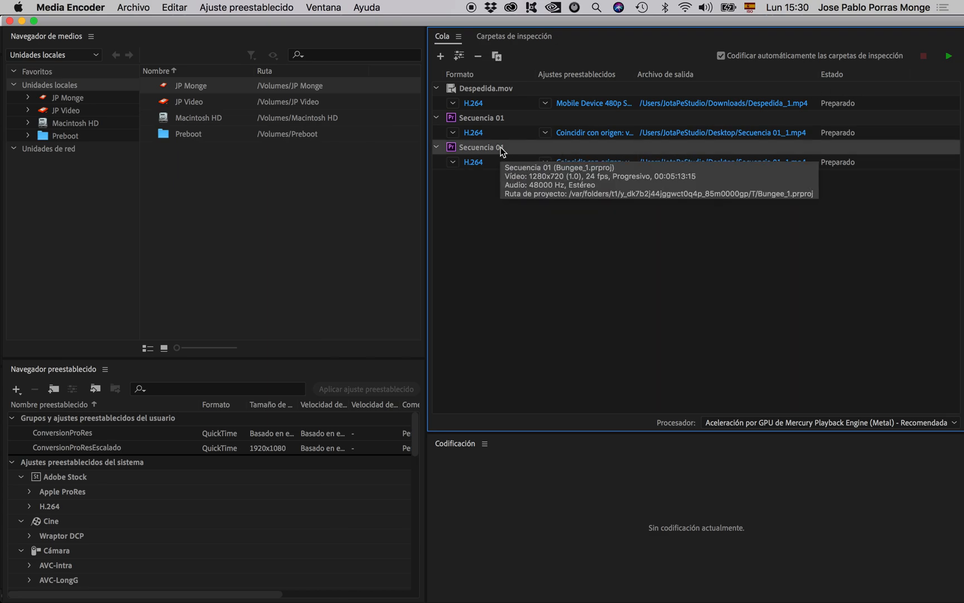
{"action": "key", "text": "Delete"}
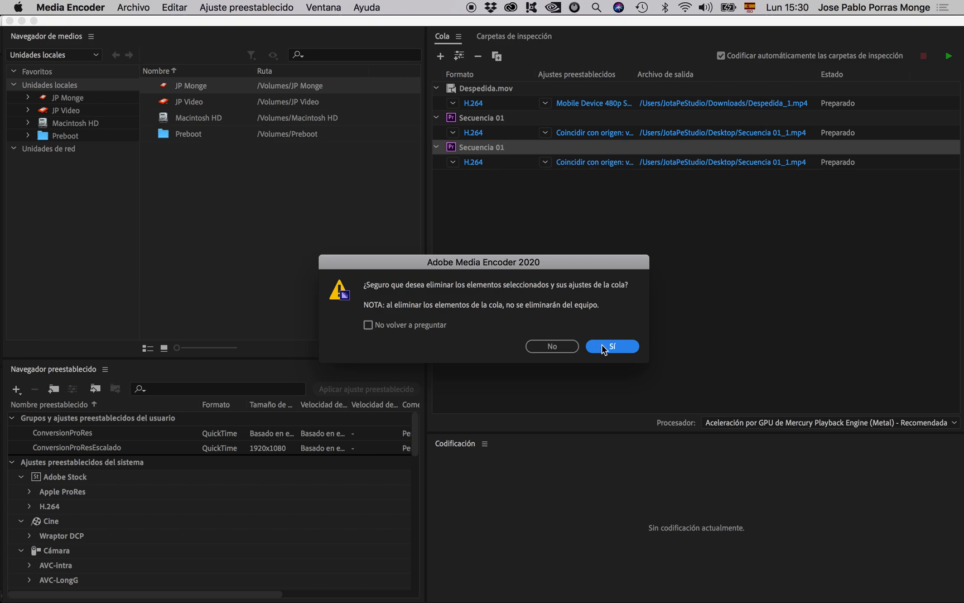
{"action": "left_click", "coordinate": [605, 344]}
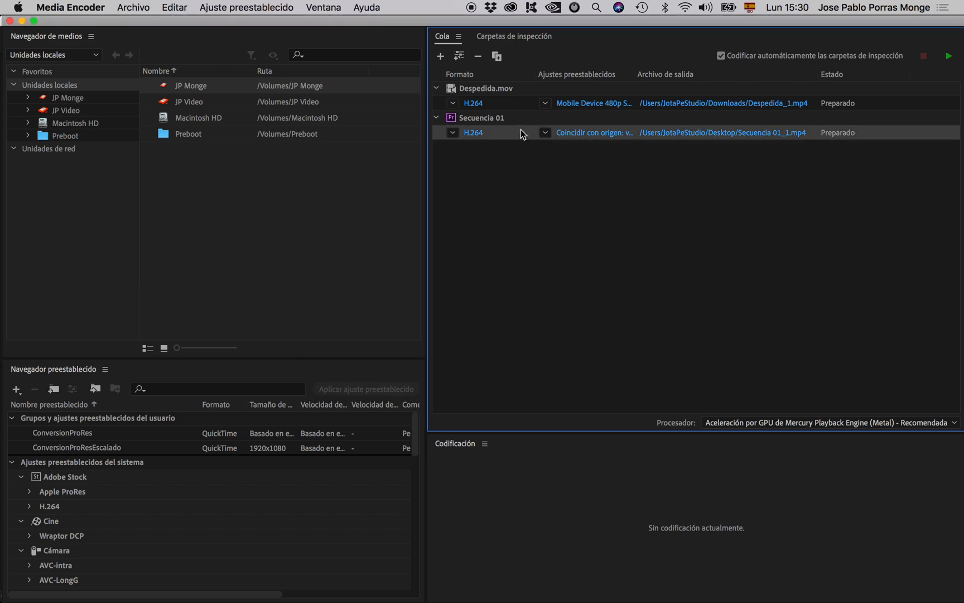
Start encoding the queue and remove the Despedida.mov item from it.
{"action": "left_click", "coordinate": [513, 118]}
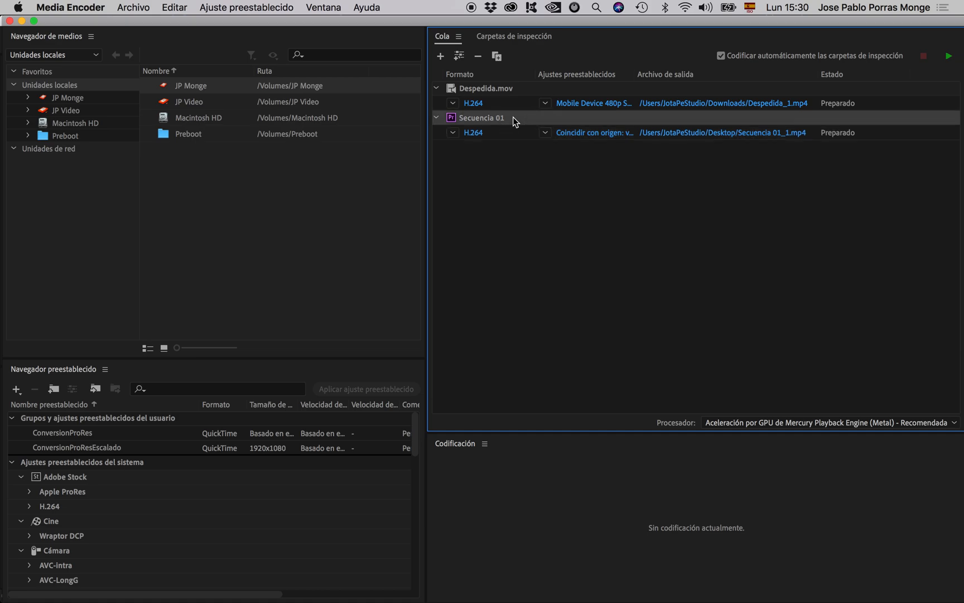
{"action": "left_click", "coordinate": [949, 57]}
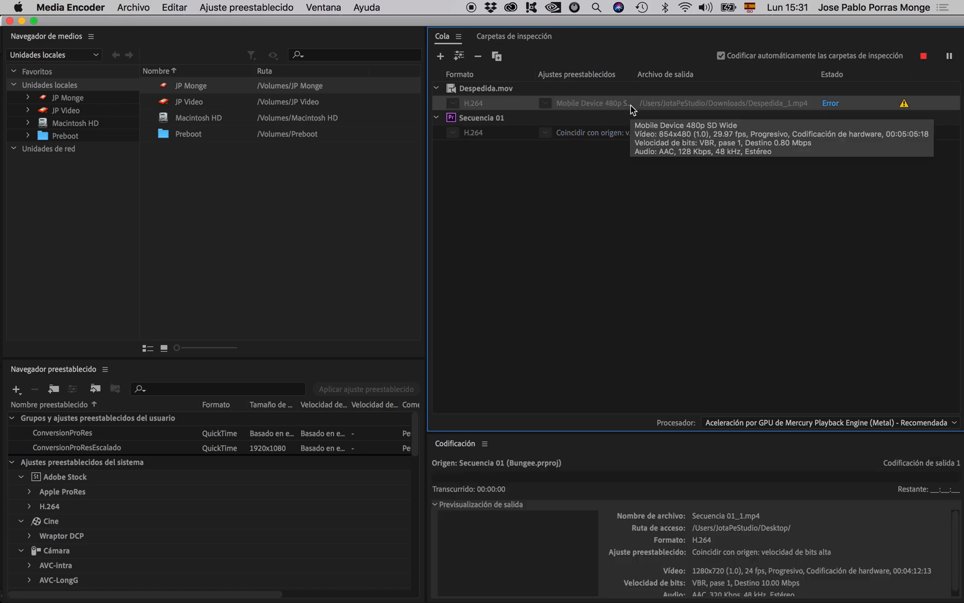
{"action": "key", "text": "Delete"}
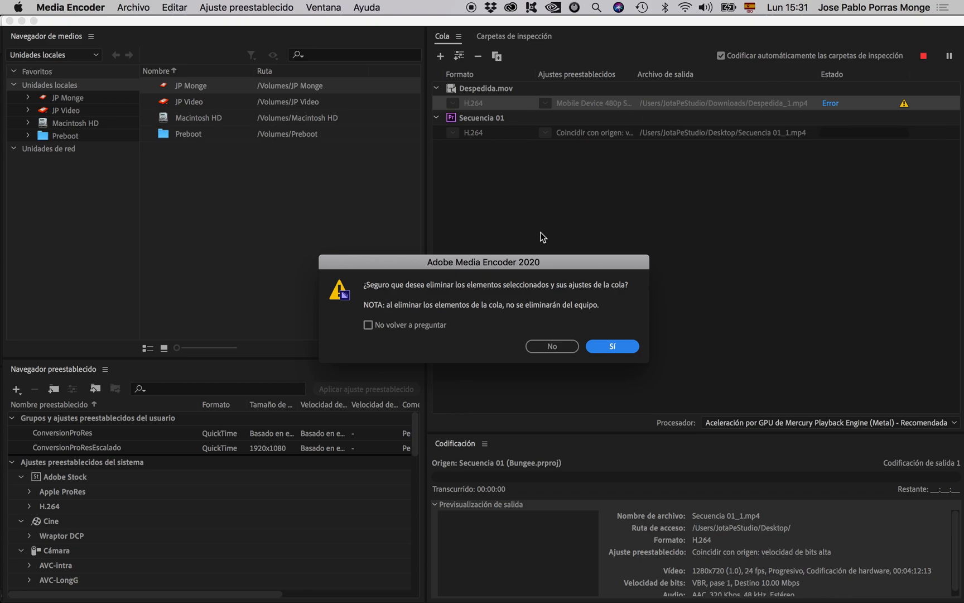
{"action": "left_click", "coordinate": [623, 350]}
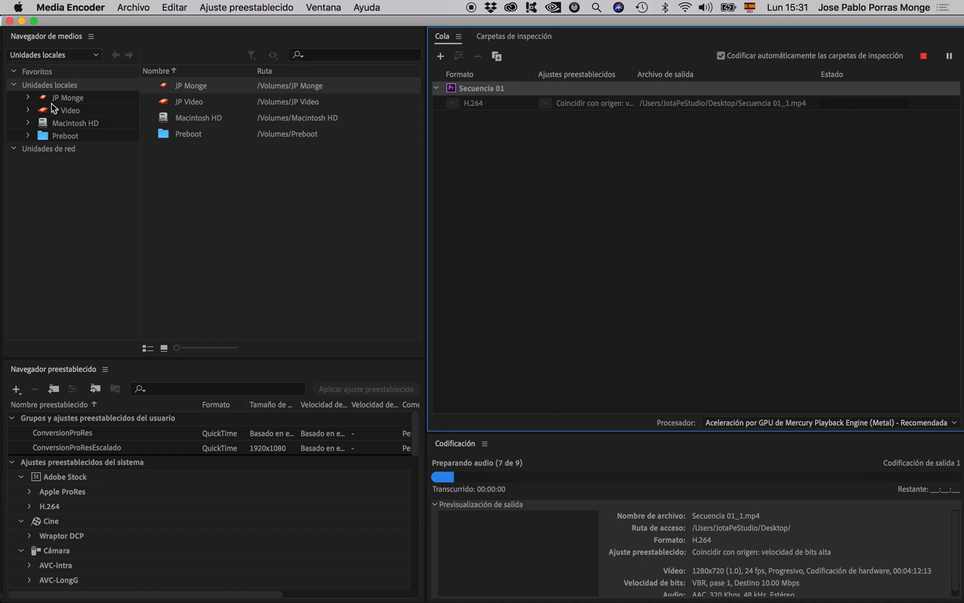
Expand the first local drive and its JP Video folder in the media browser.
{"action": "left_click", "coordinate": [29, 98]}
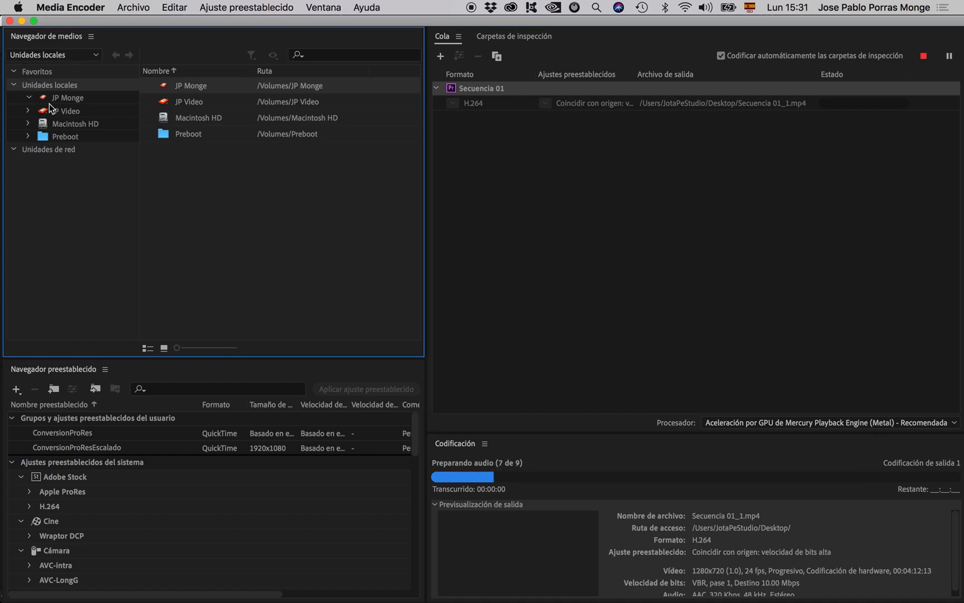
{"action": "left_click", "coordinate": [44, 149]}
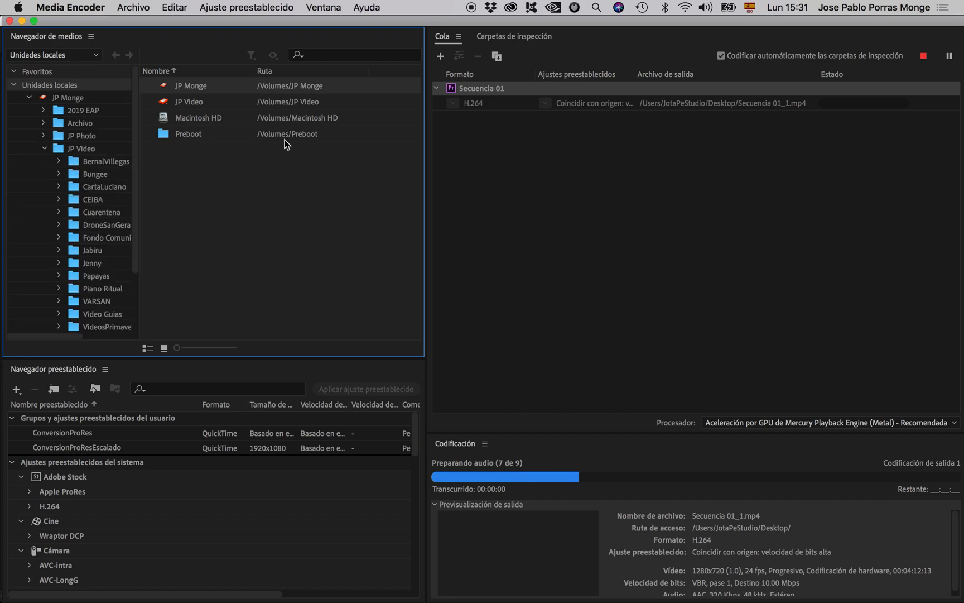